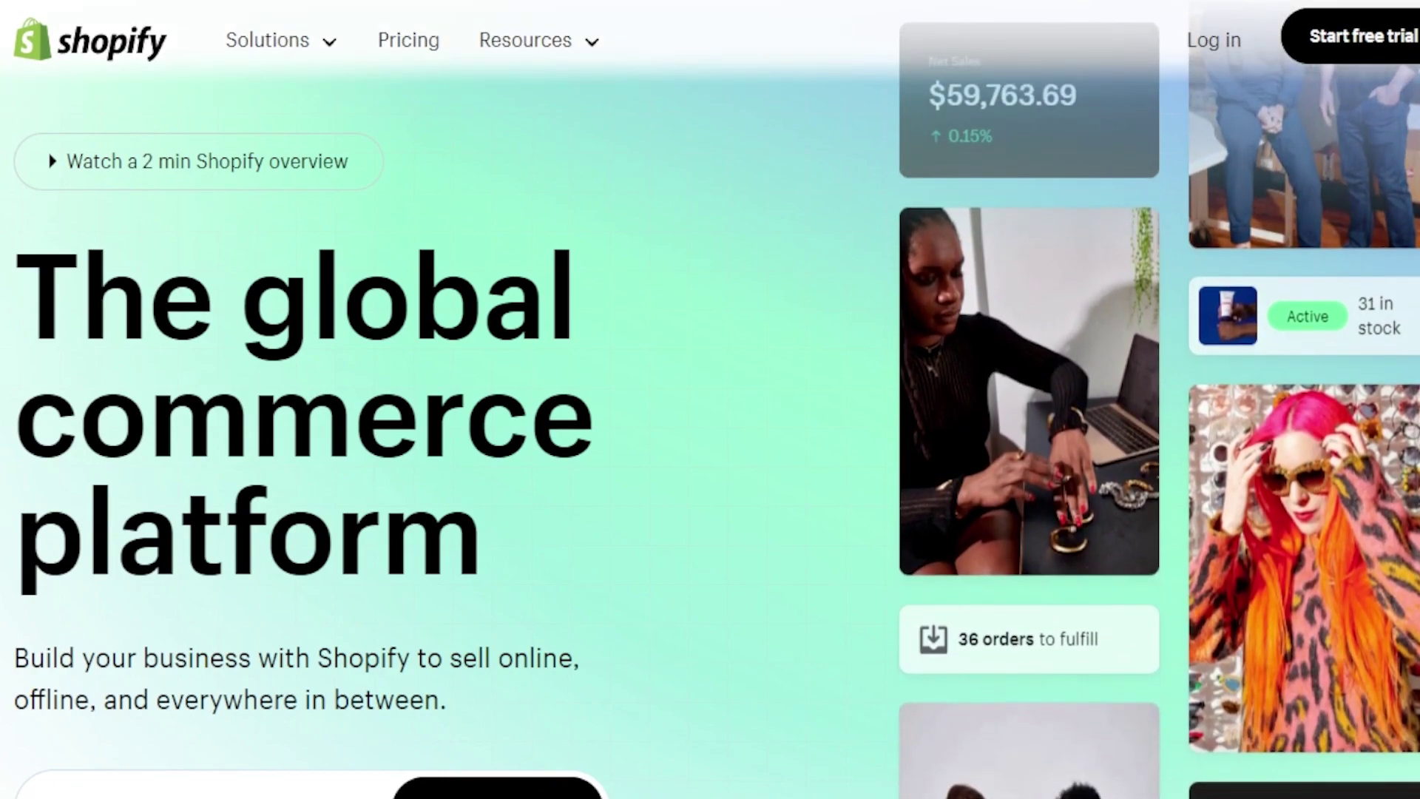
Step: Look over the Shopify homepage and start a free trial
scroll(710, 400, down, 5)
scroll(710, 400, down, 10)
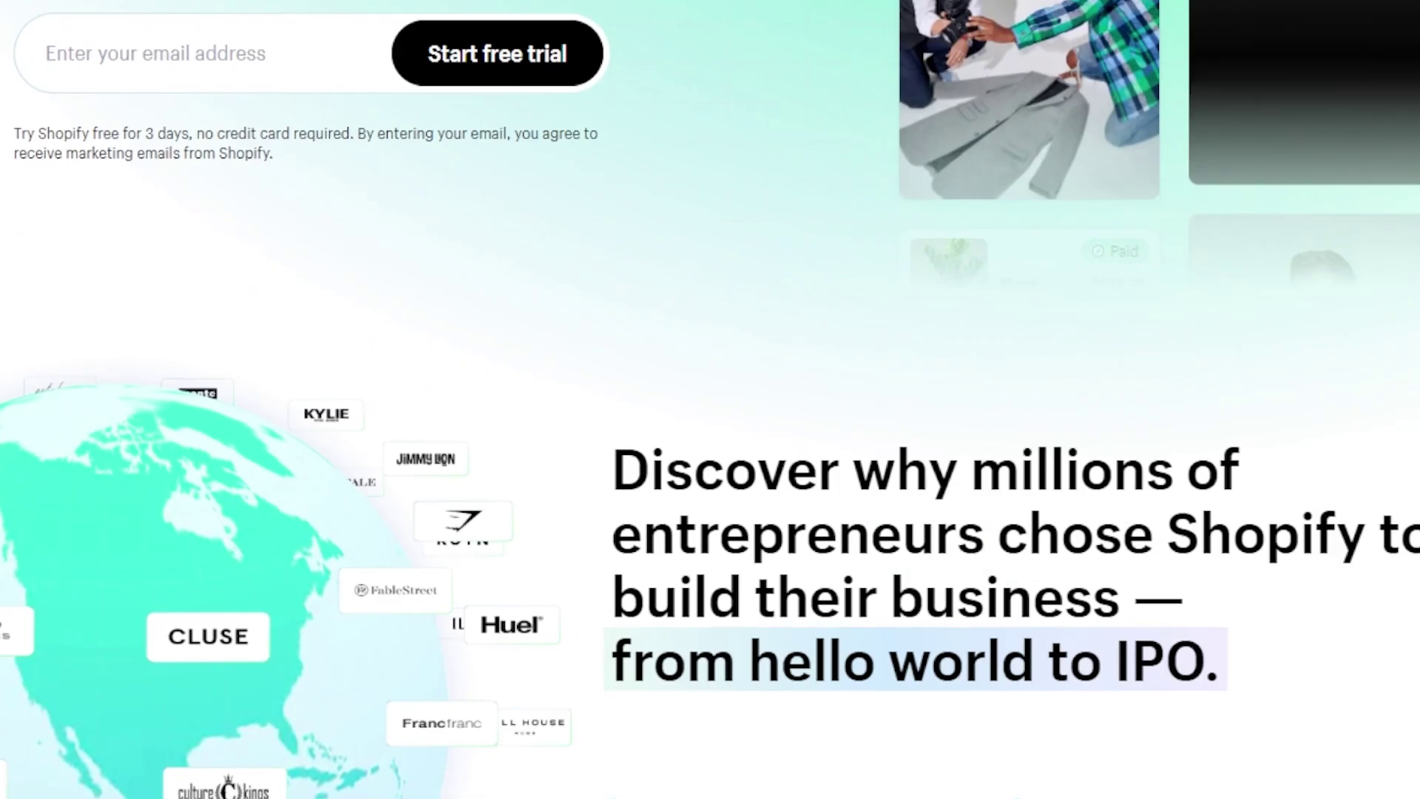
scroll(710, 400, down, 12)
scroll(710, 399, down, 6)
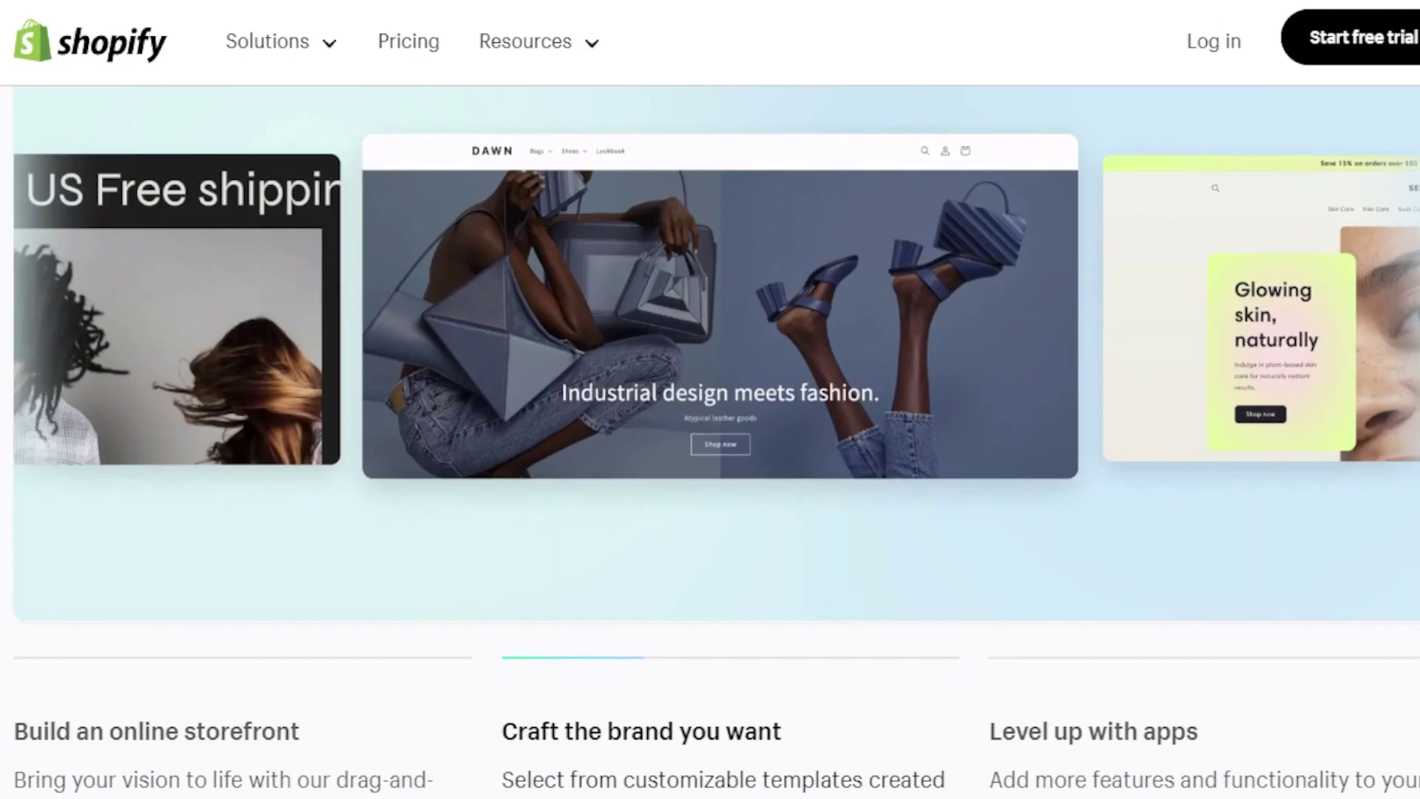
scroll(710, 400, down, 1)
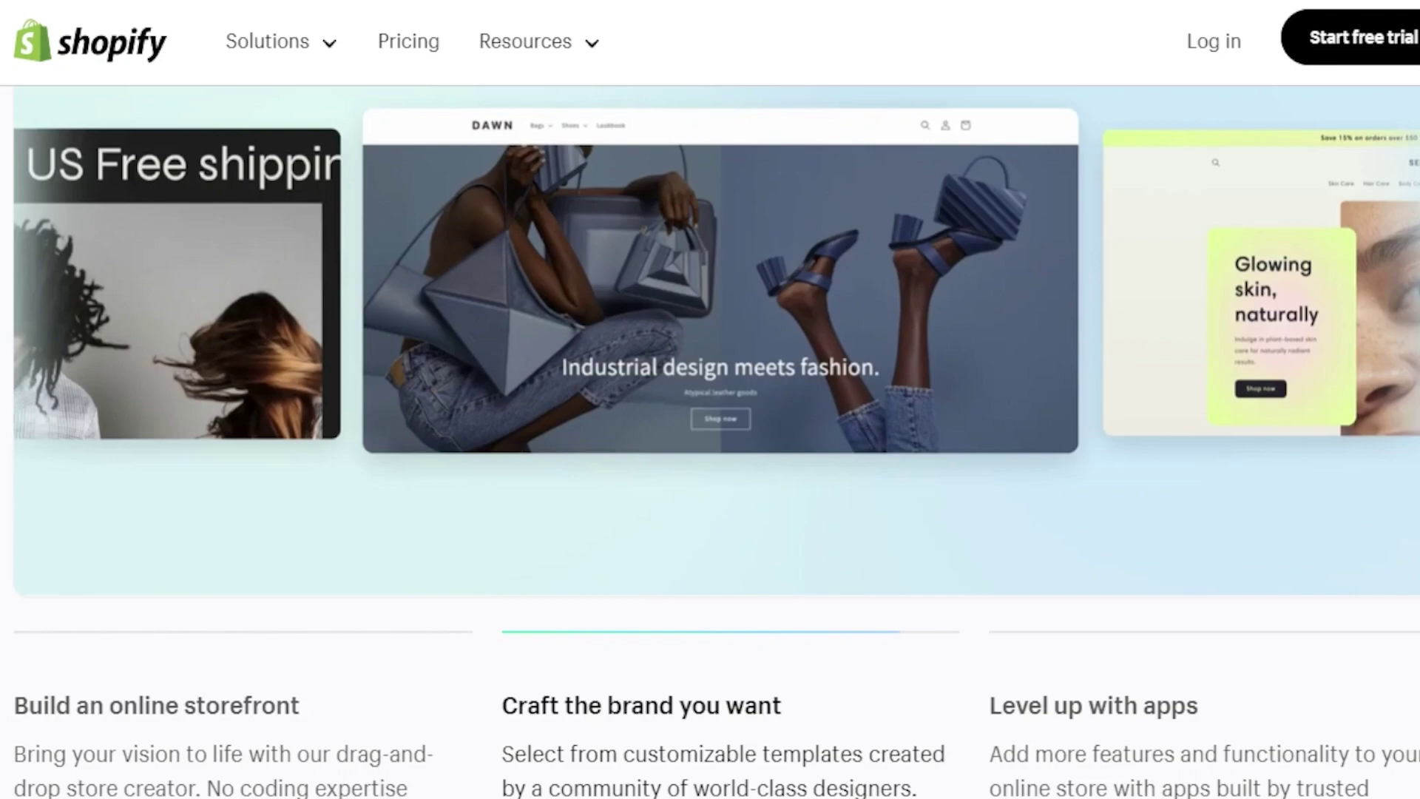
scroll(710, 399, down, 12)
scroll(710, 400, up, 20)
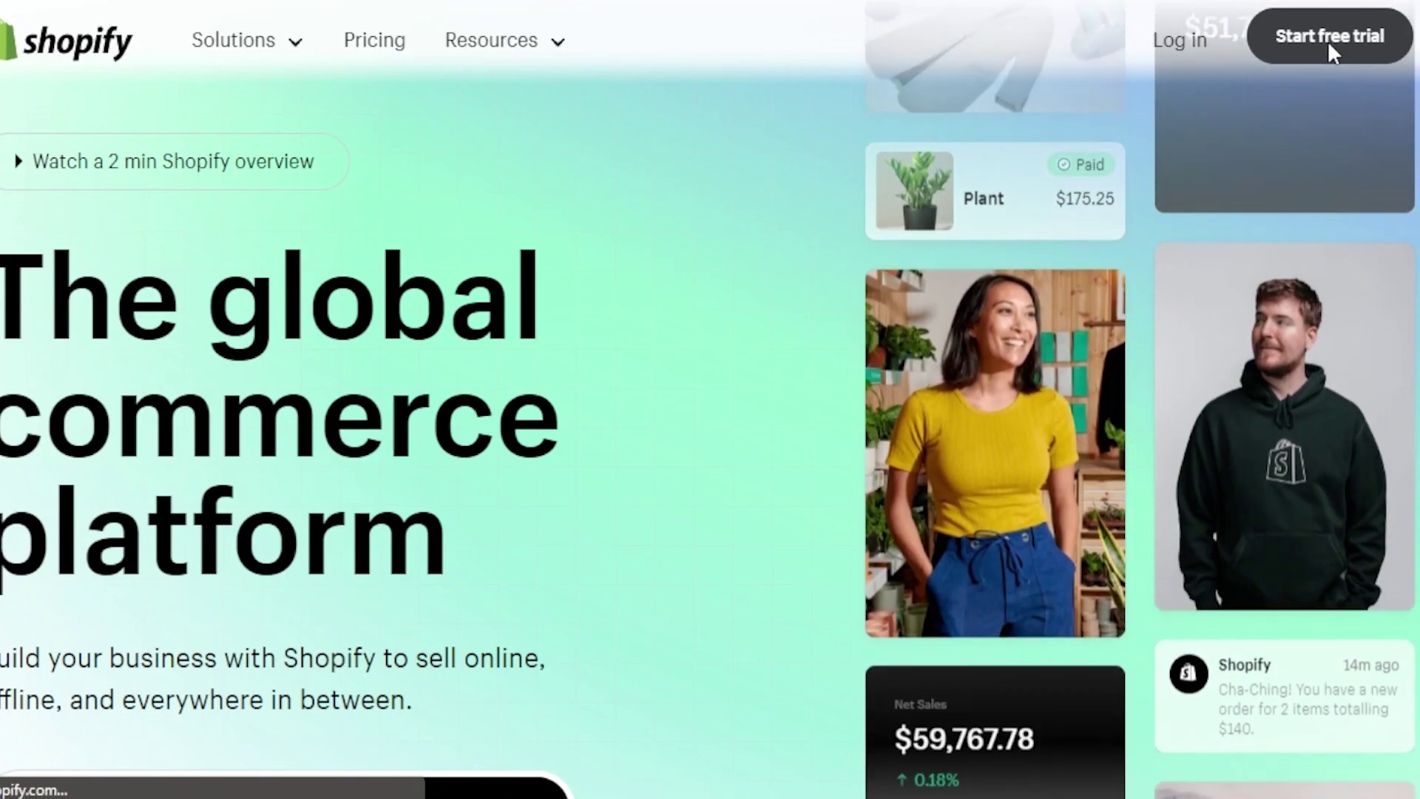
click(1328, 41)
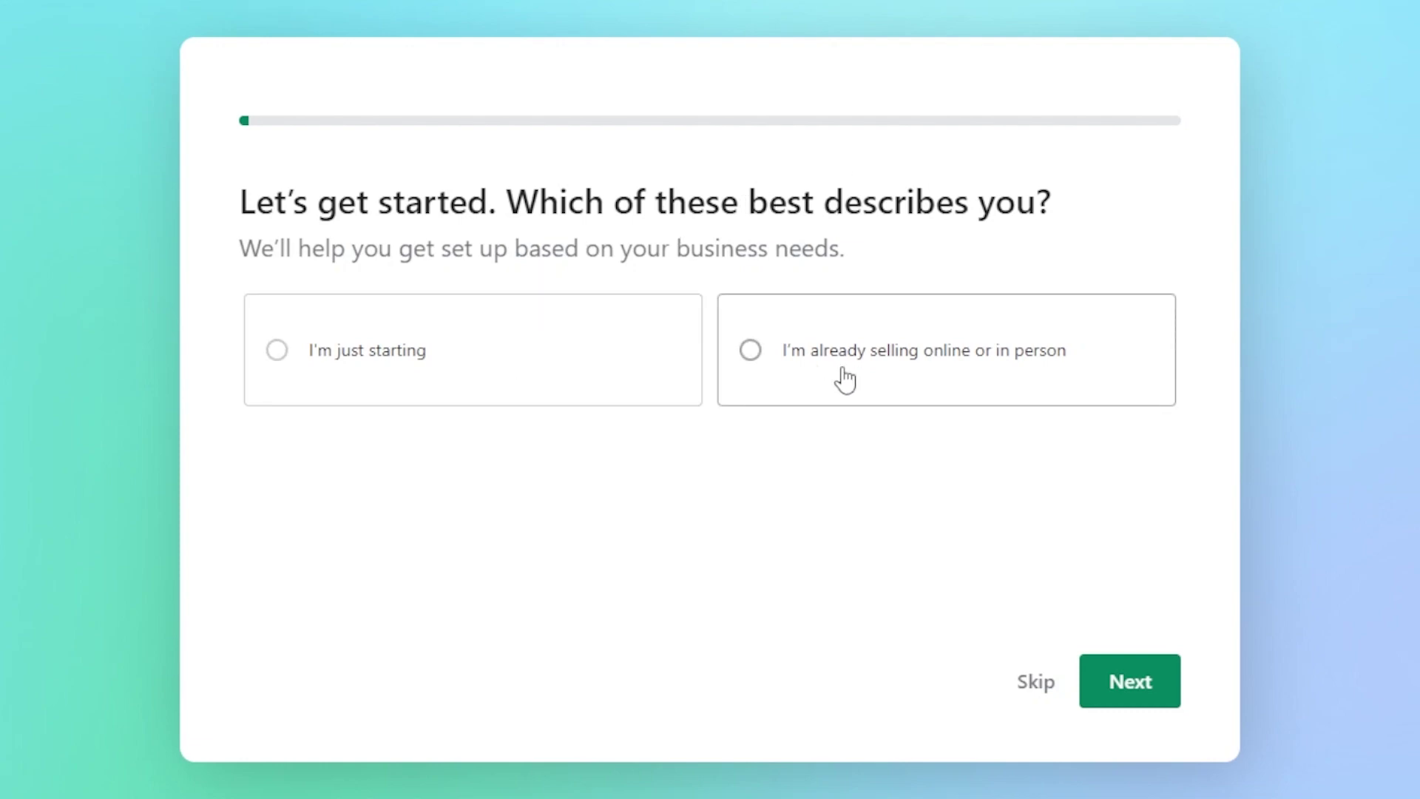
Step: Complete the onboarding questions with "I'm just starting", "An online store" and "Products I buy or make myself"
click(277, 357)
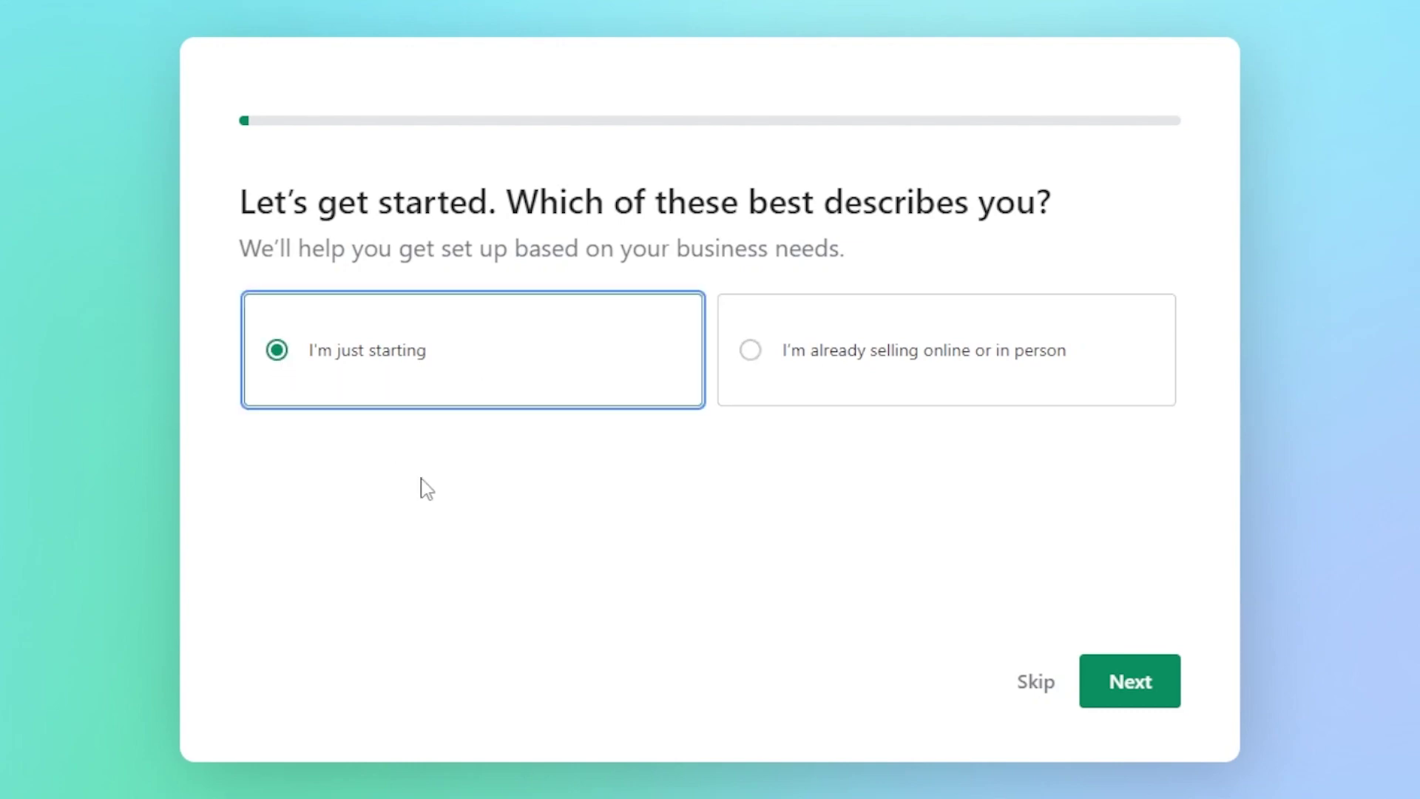
click(1139, 675)
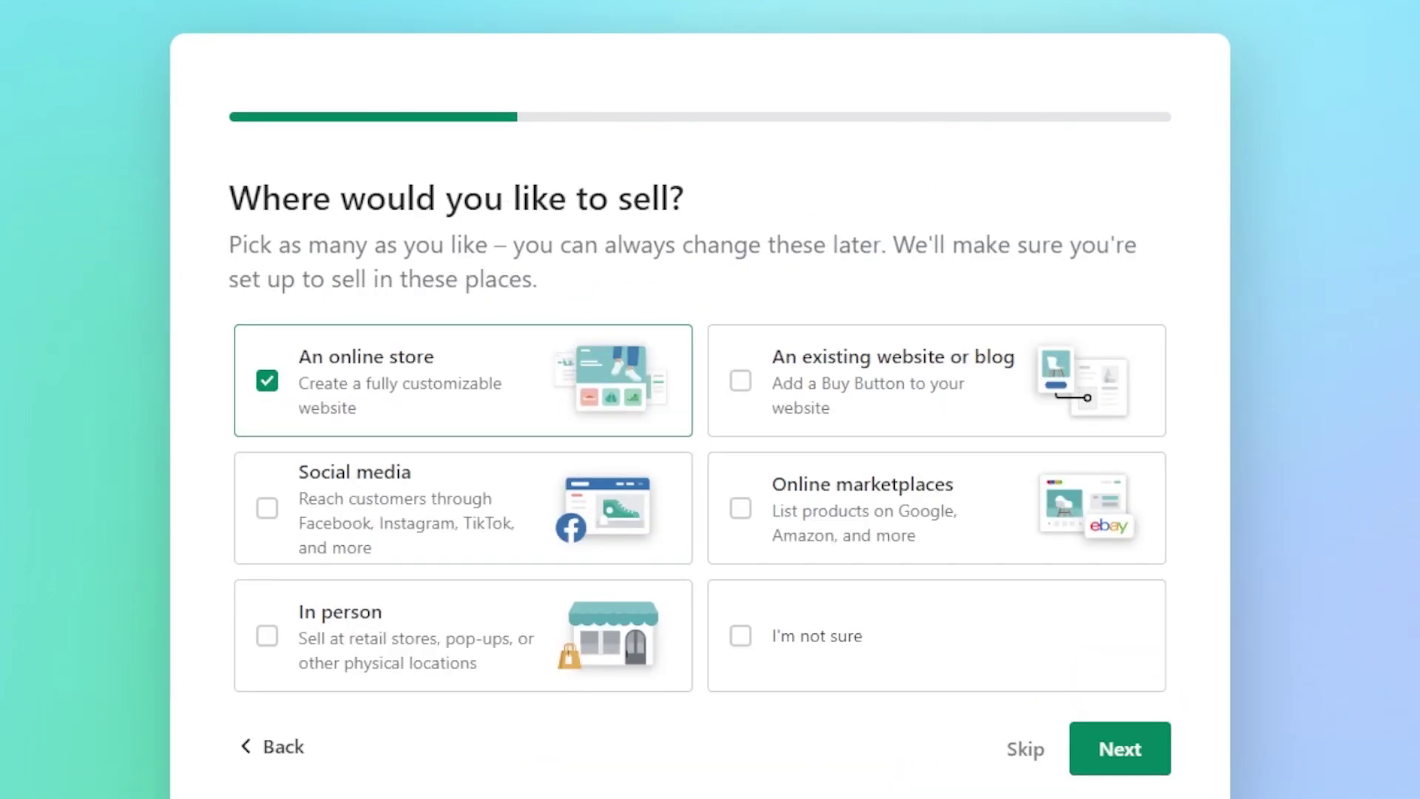
scroll(700, 399, down, 1)
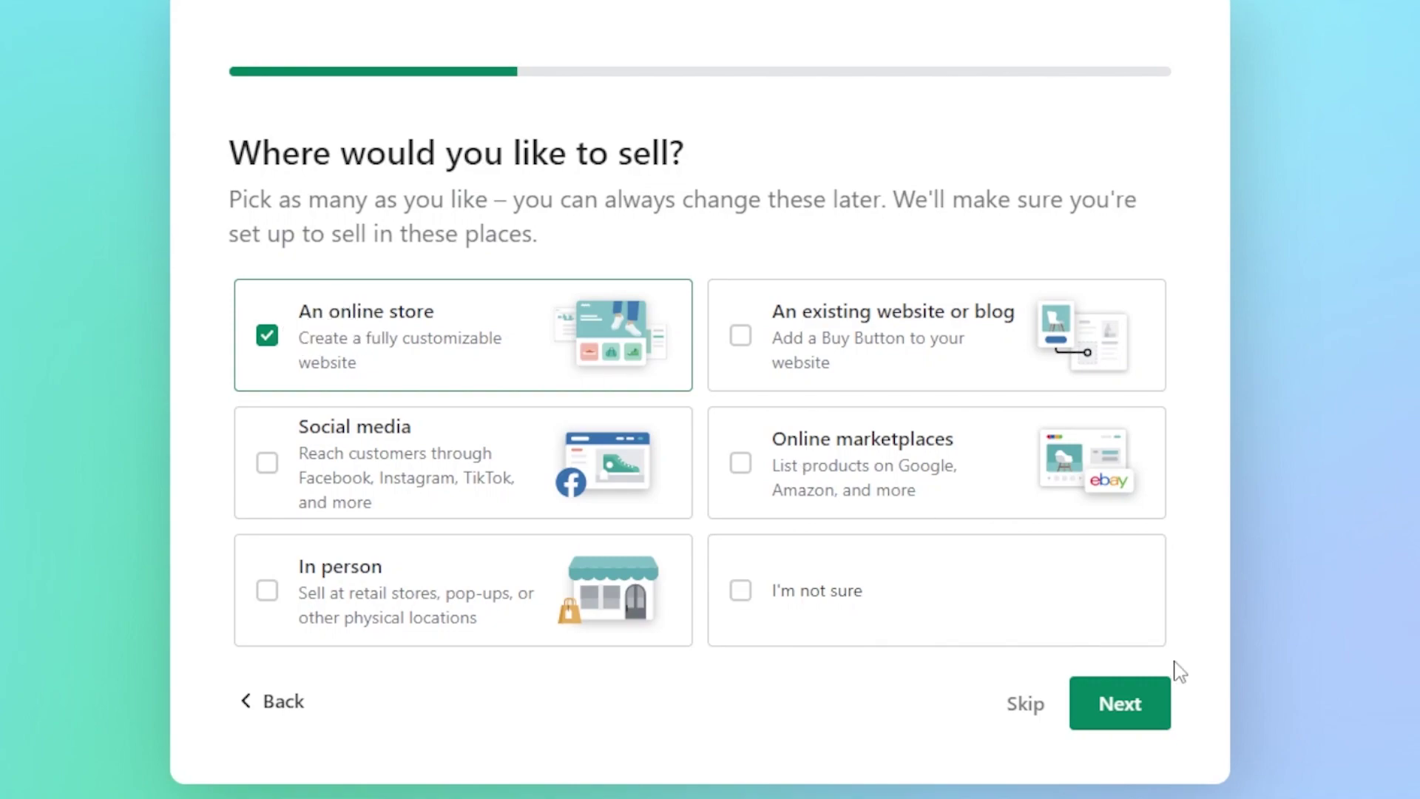
click(1123, 710)
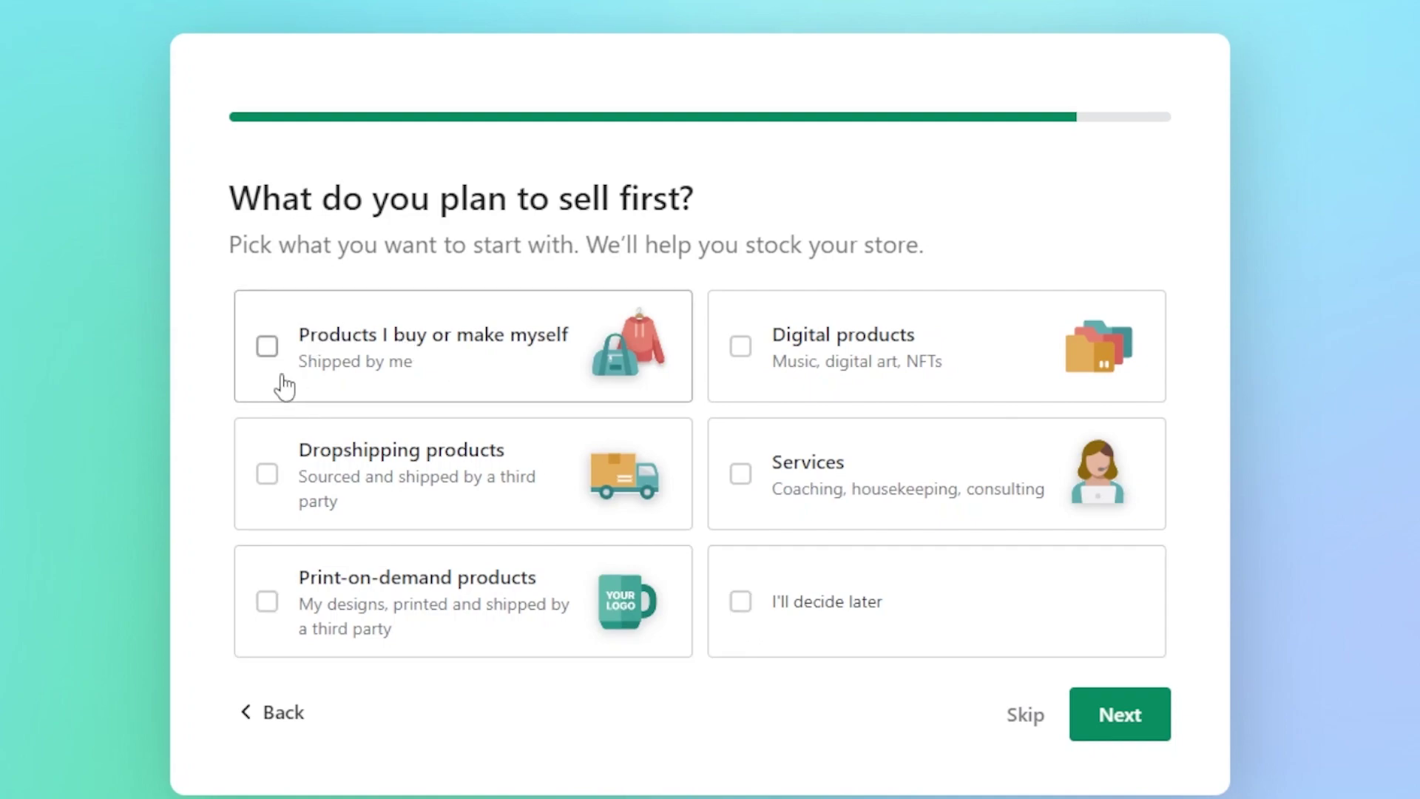
click(267, 347)
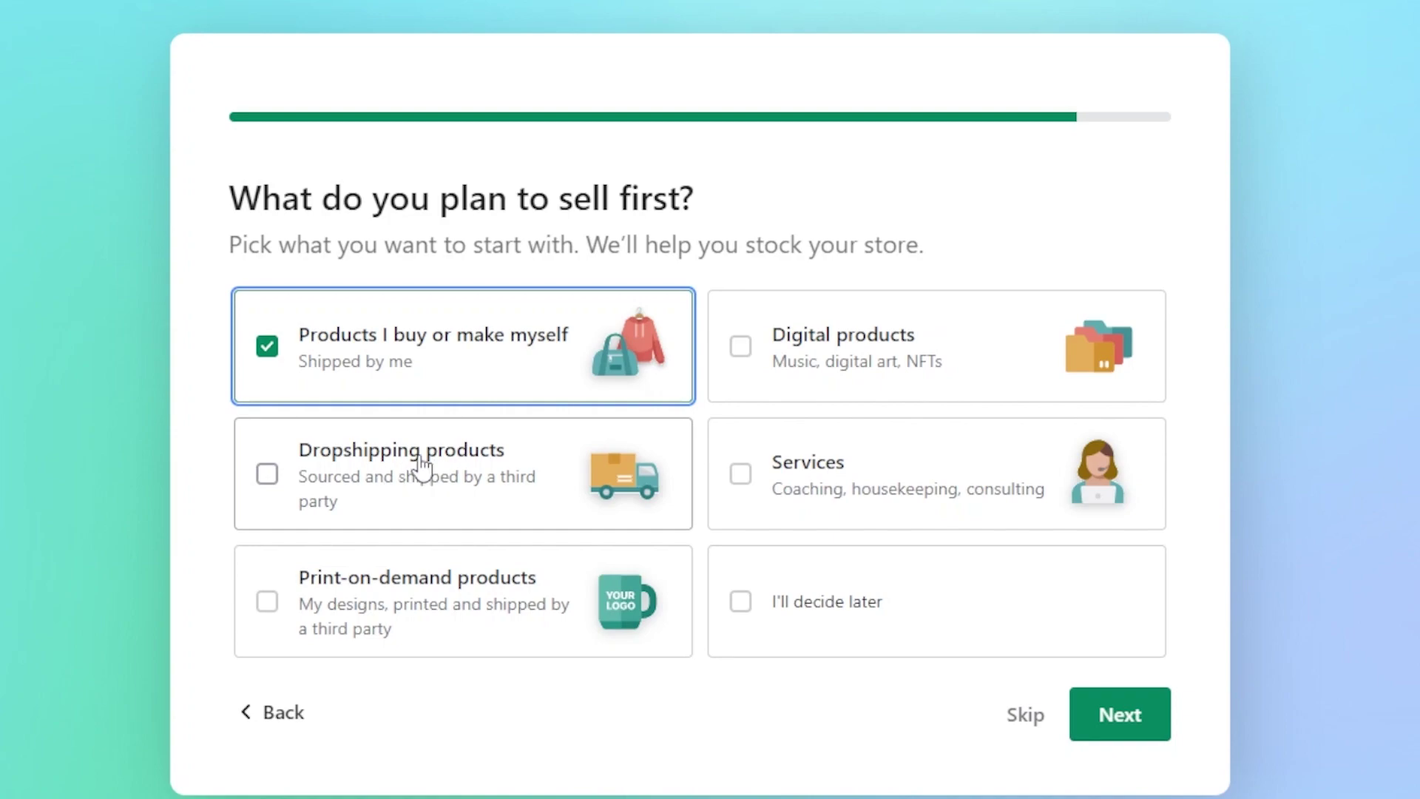
click(1132, 721)
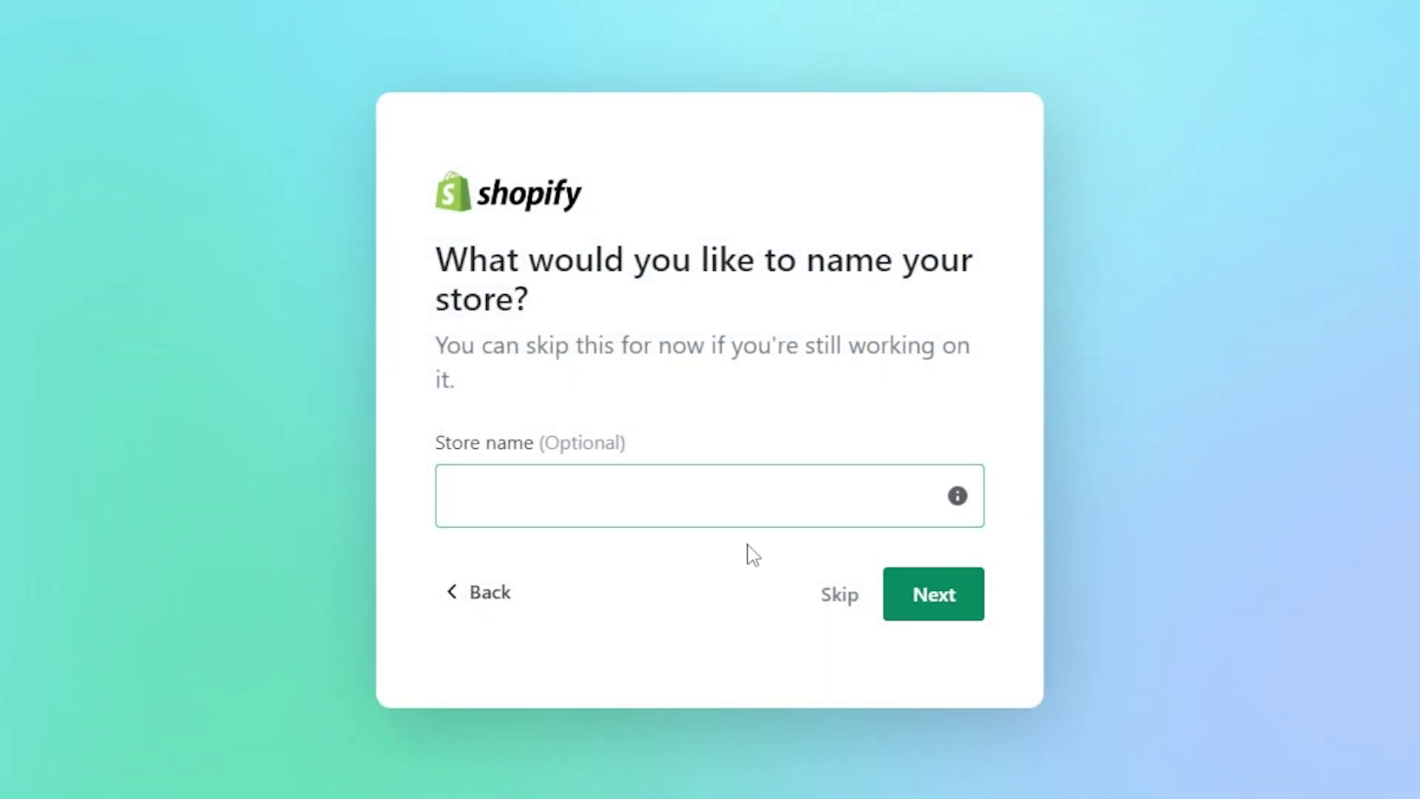
Step: Name the store "Sasin" and submit the name
click(466, 491)
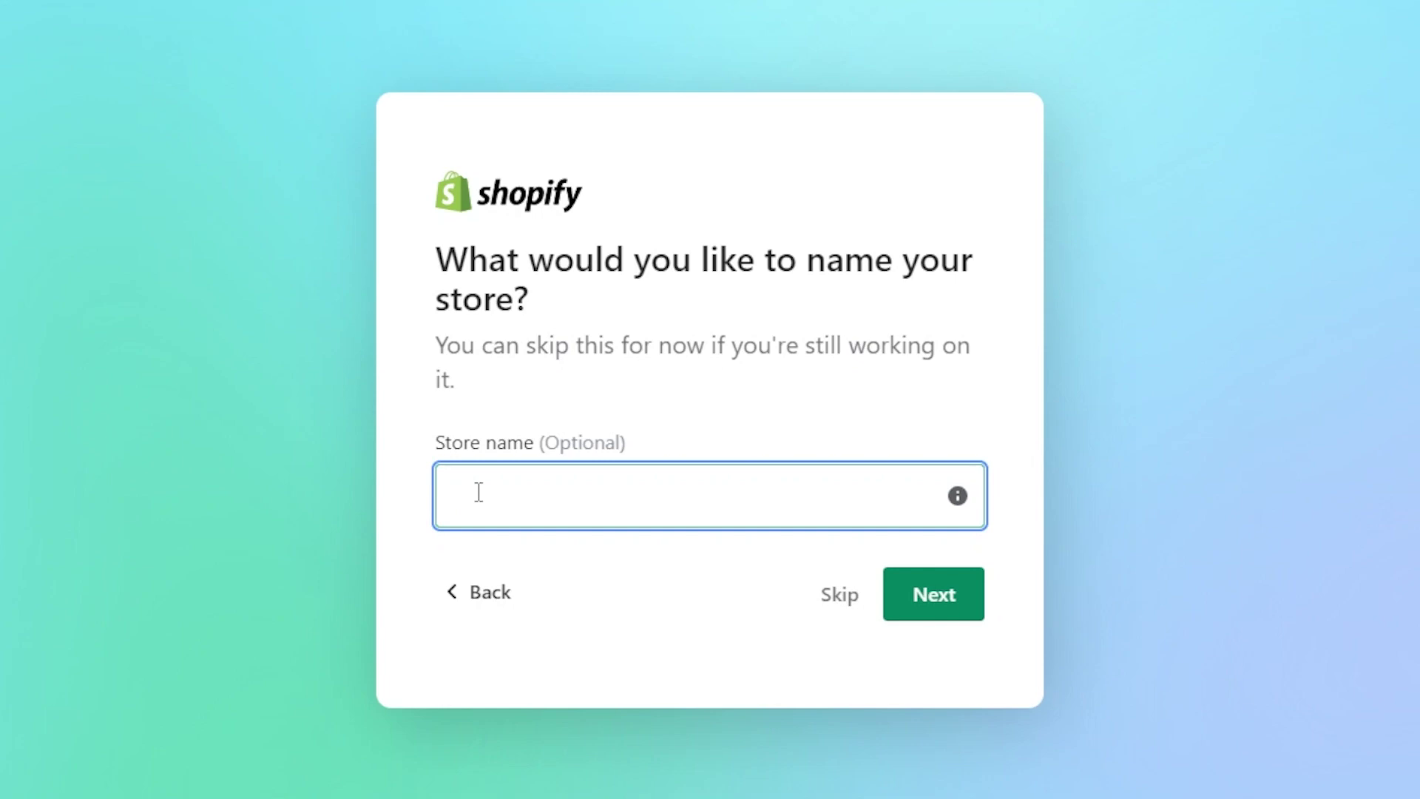
text(Sasin)
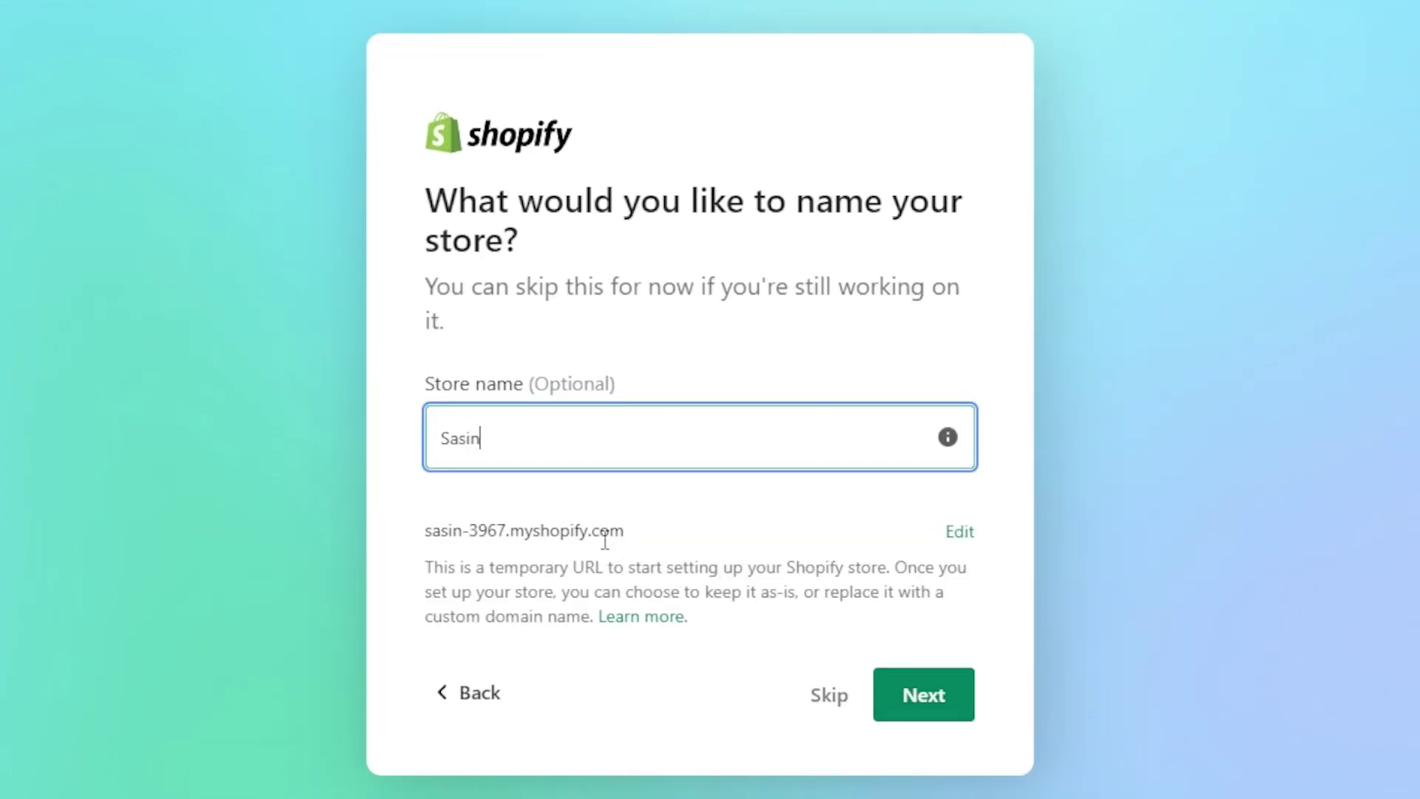
drag(427, 531, 627, 529)
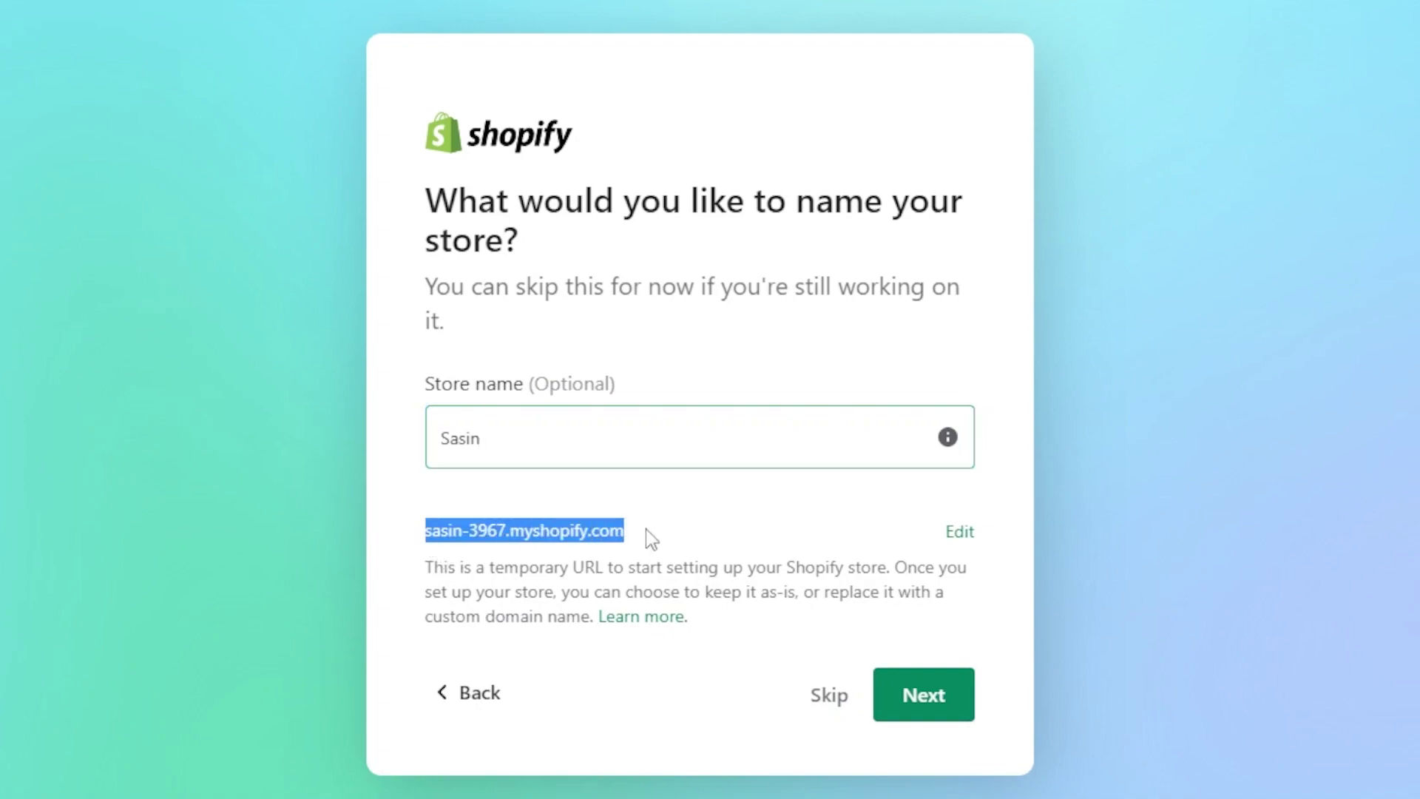
click(924, 703)
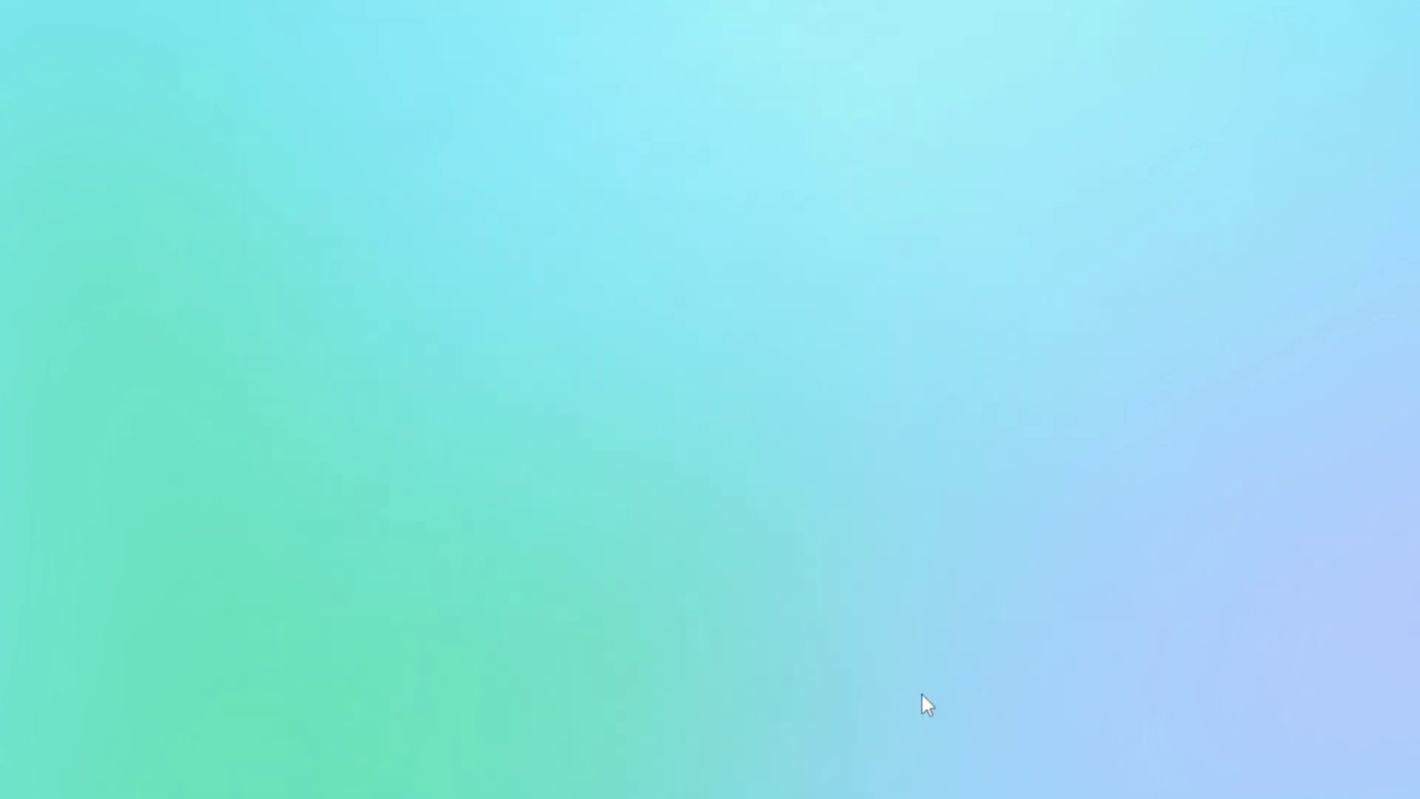
Step: Proceed to the Shopify ID creation and choose to sign up with email
click(917, 607)
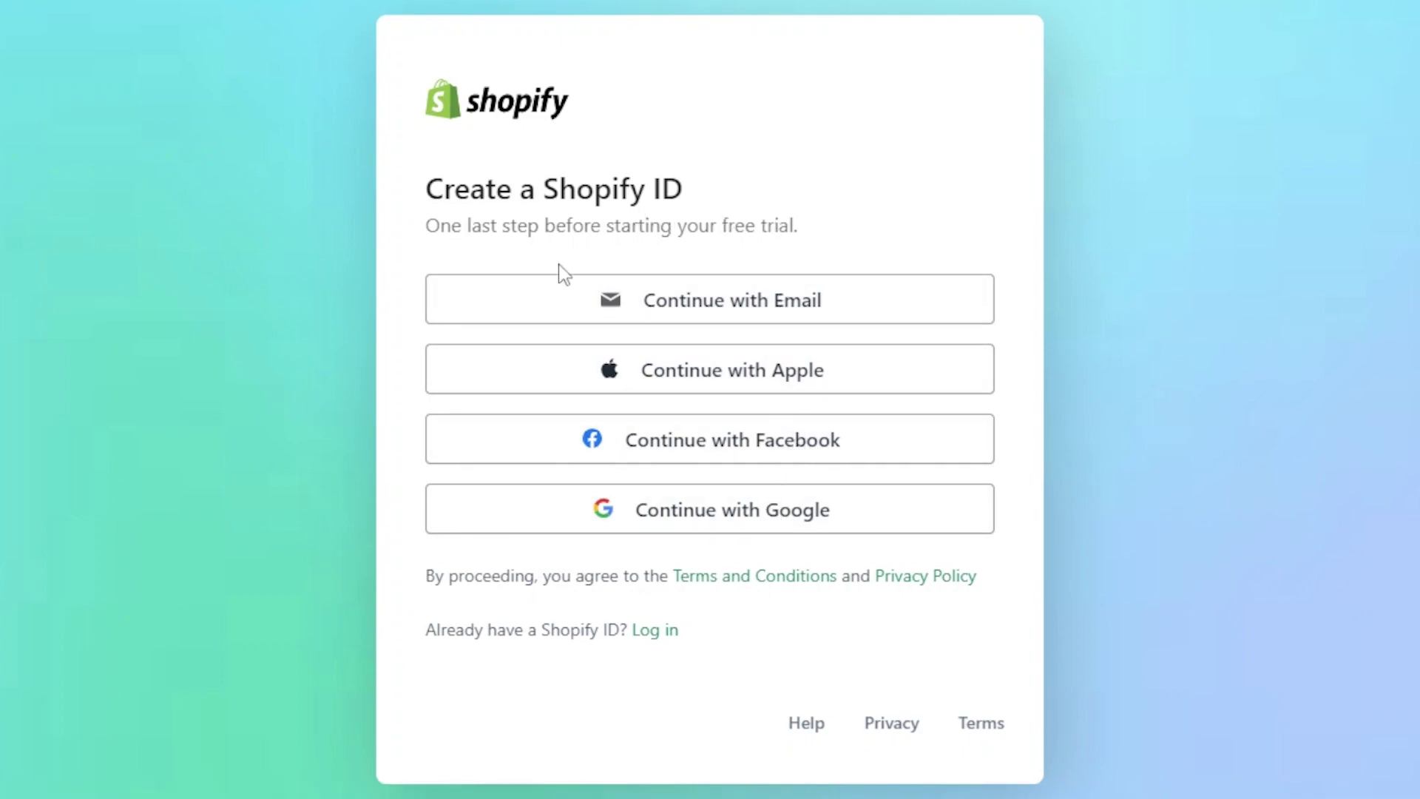
click(670, 307)
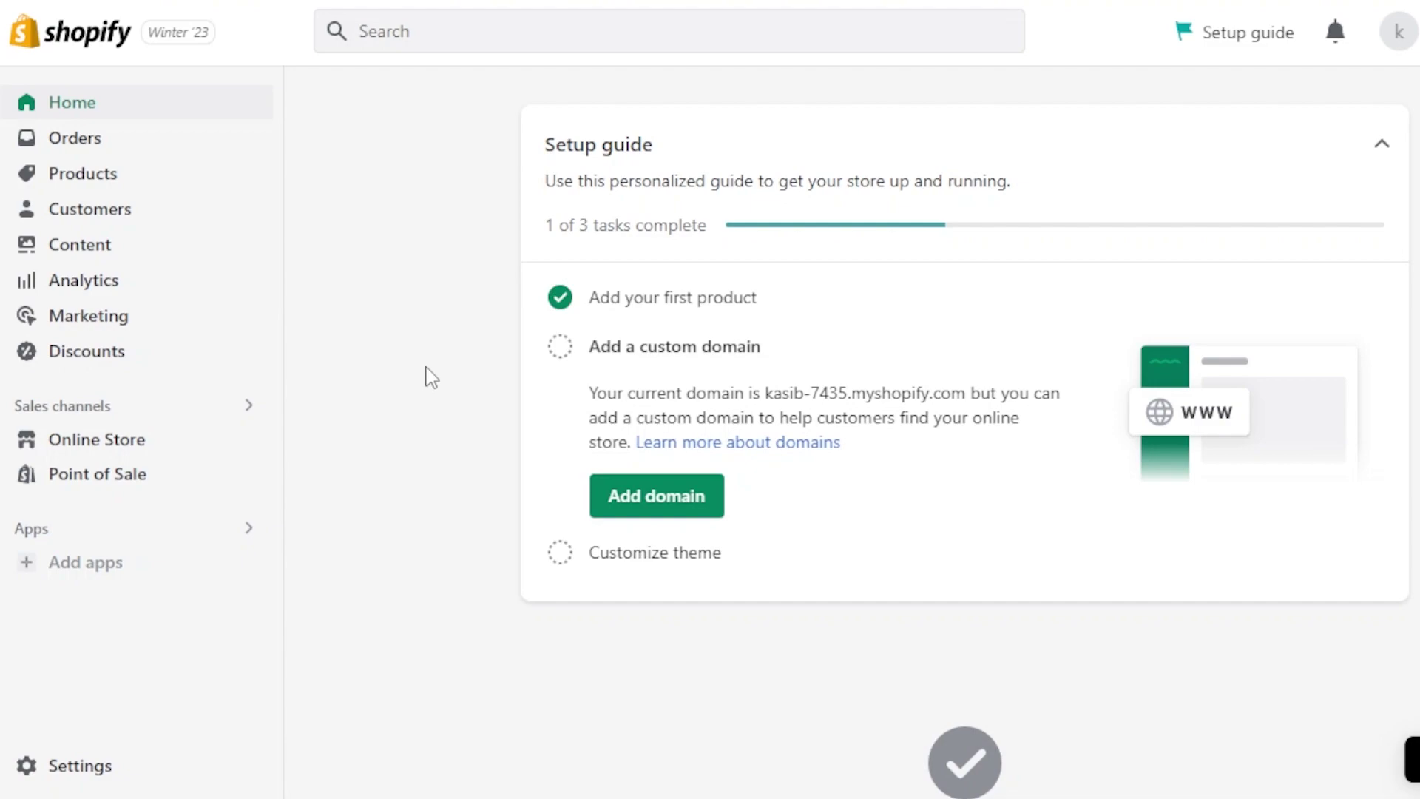
Step: View the product list and open the store's payment settings
click(103, 191)
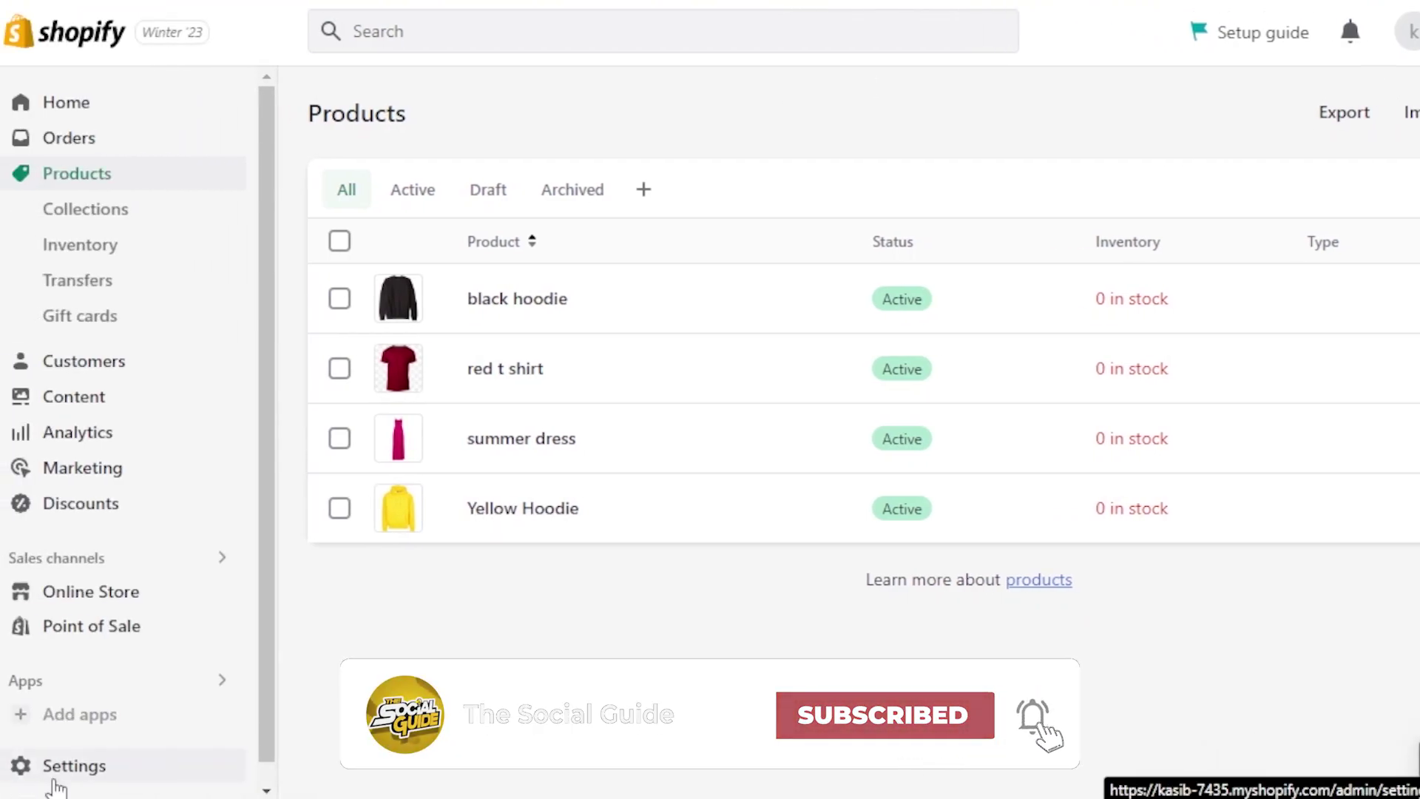
click(11, 767)
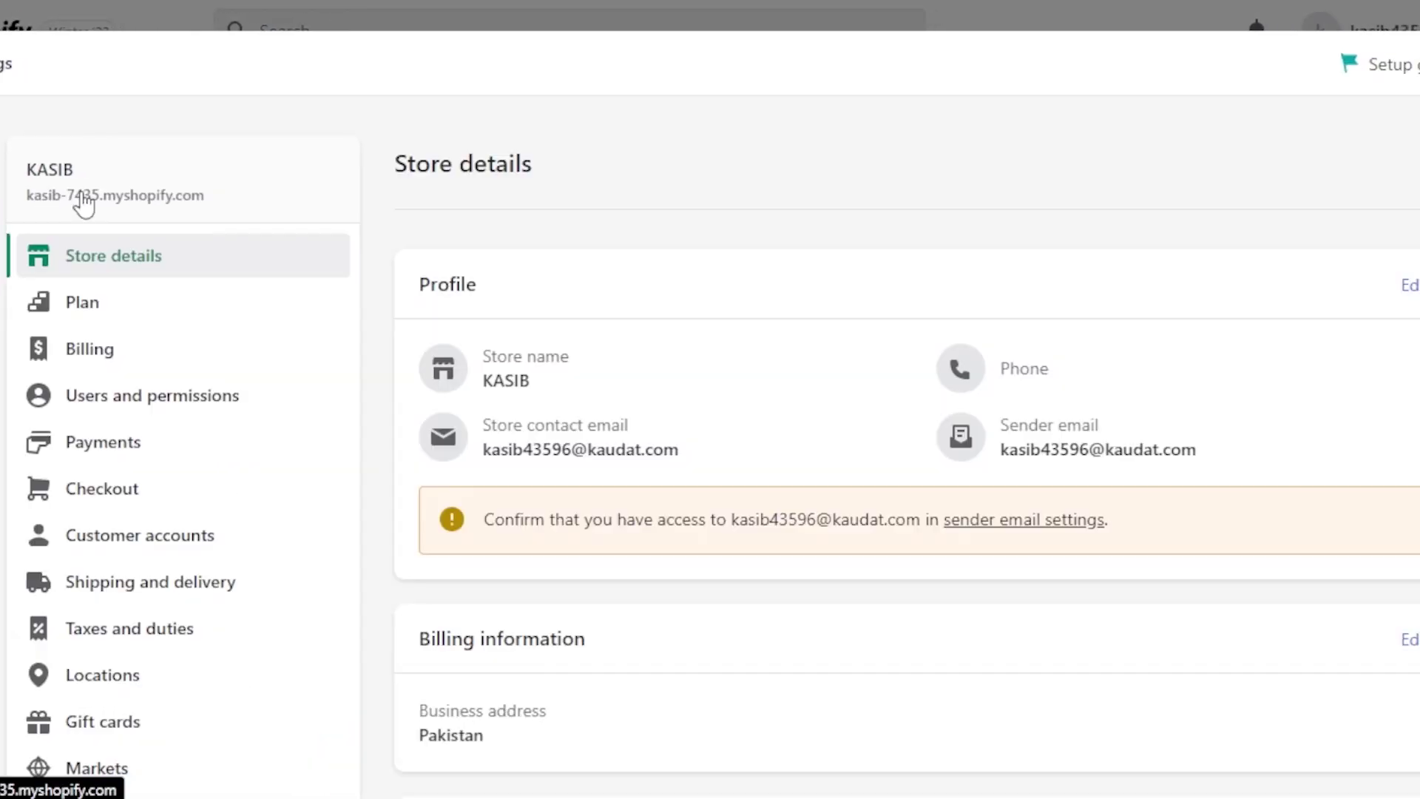
click(117, 445)
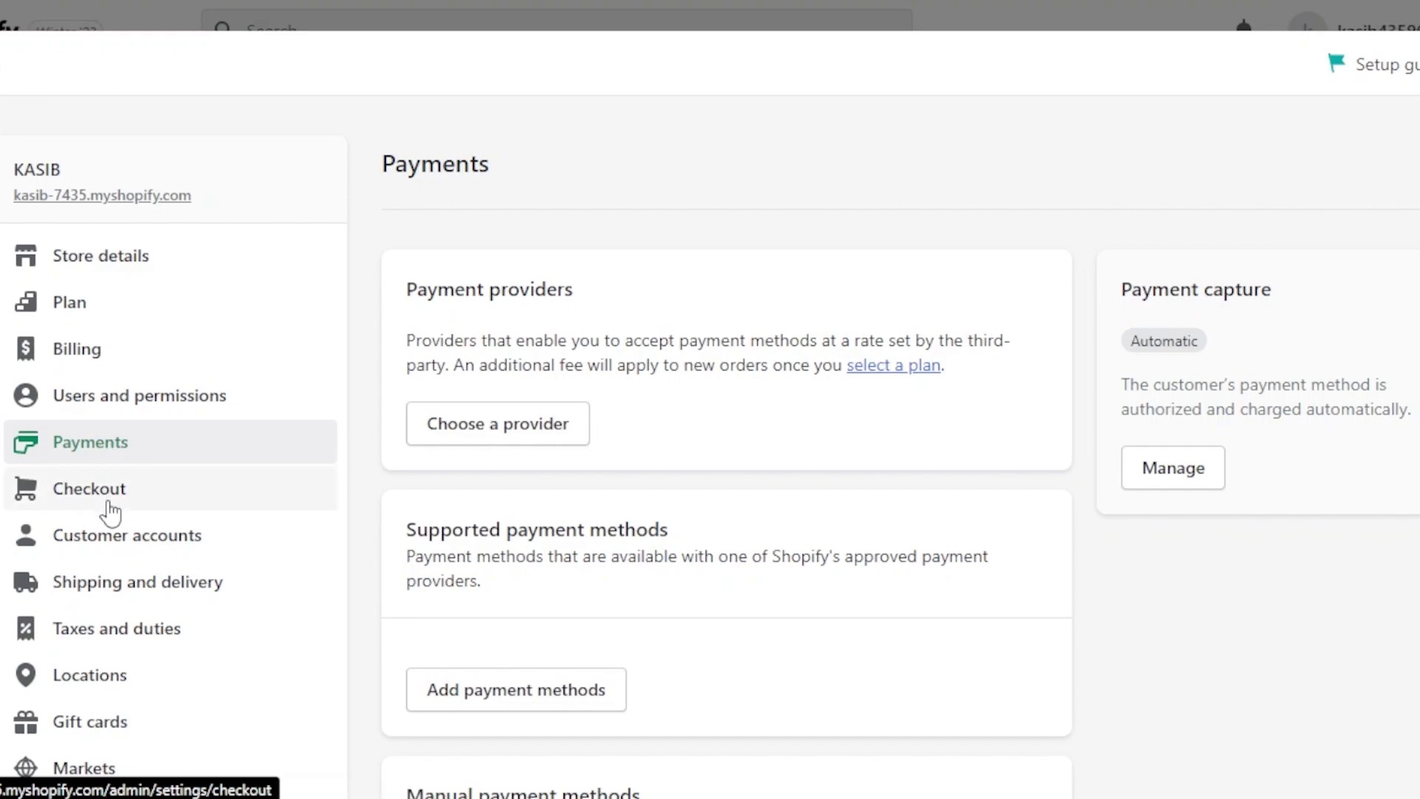
Step: Review the store's shipping and delivery settings, including local delivery and pickup, and open the domain settings
click(207, 593)
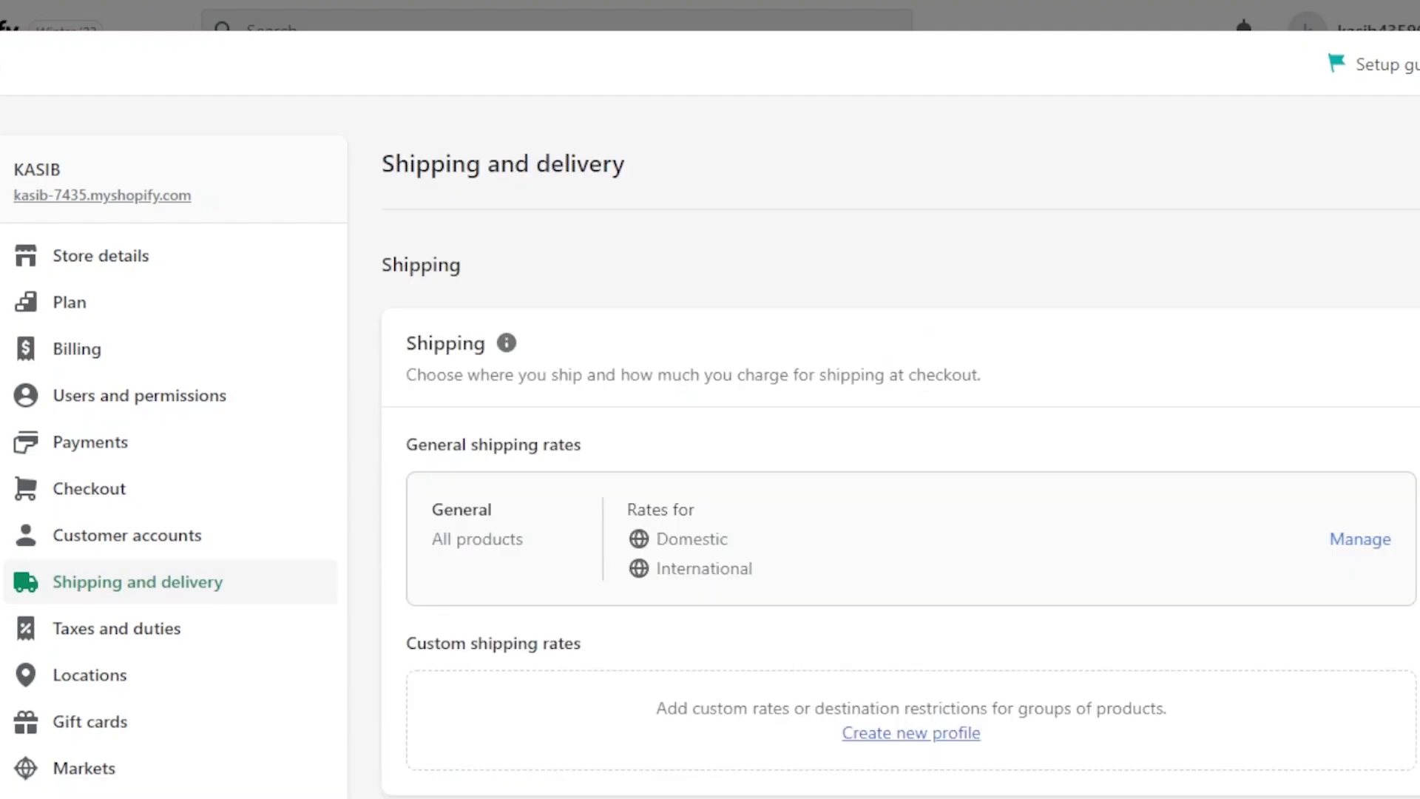
scroll(713, 446, down, 3)
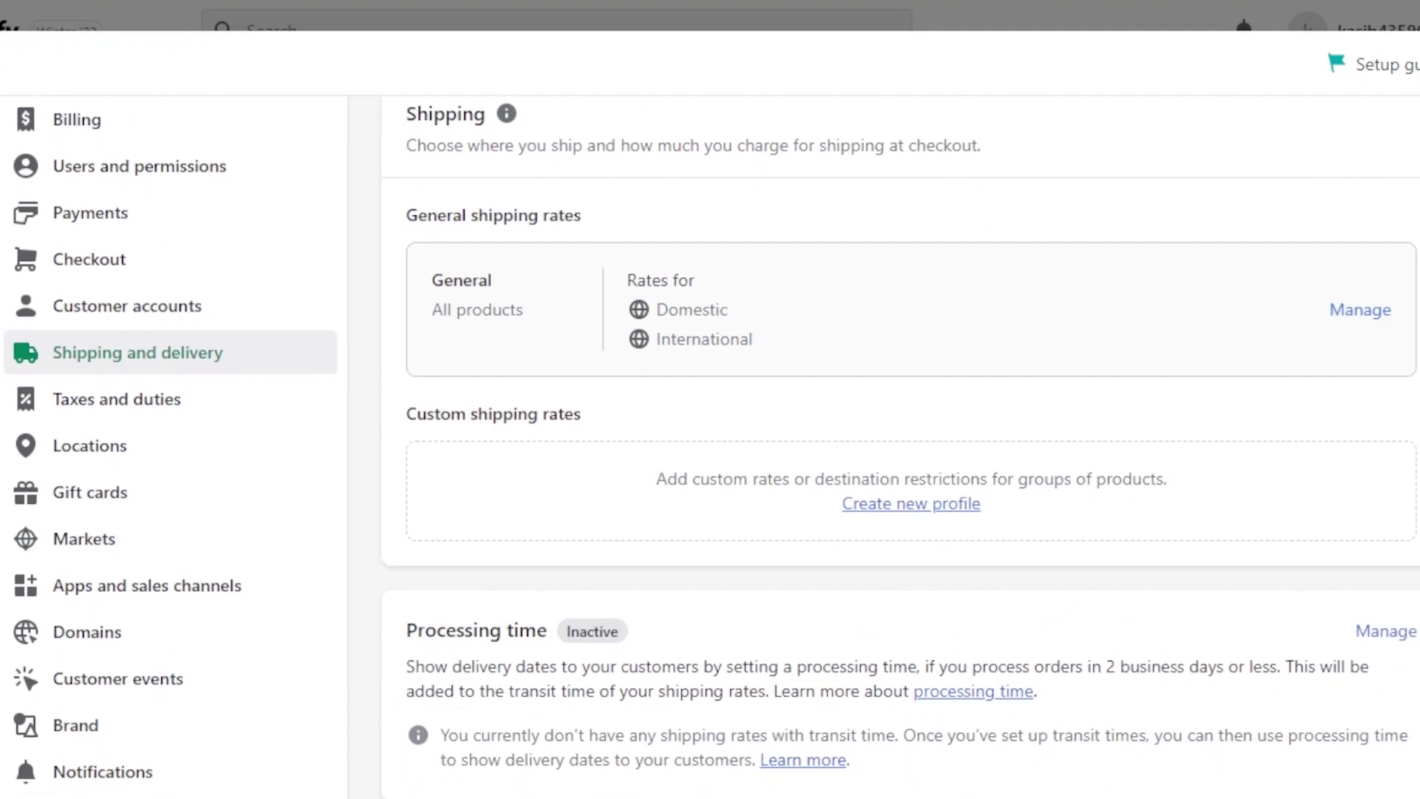
scroll(712, 446, down, 5)
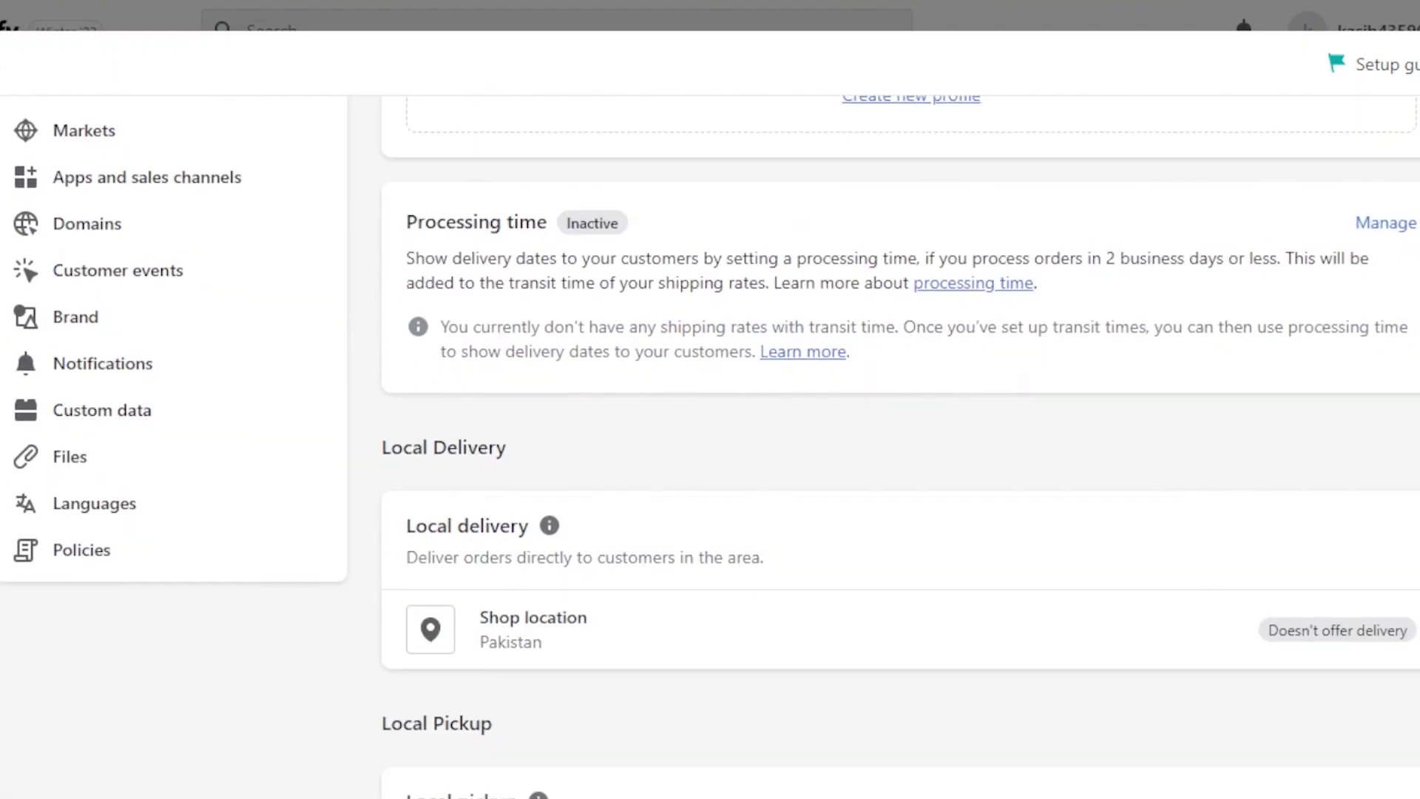
scroll(710, 447, down, 7)
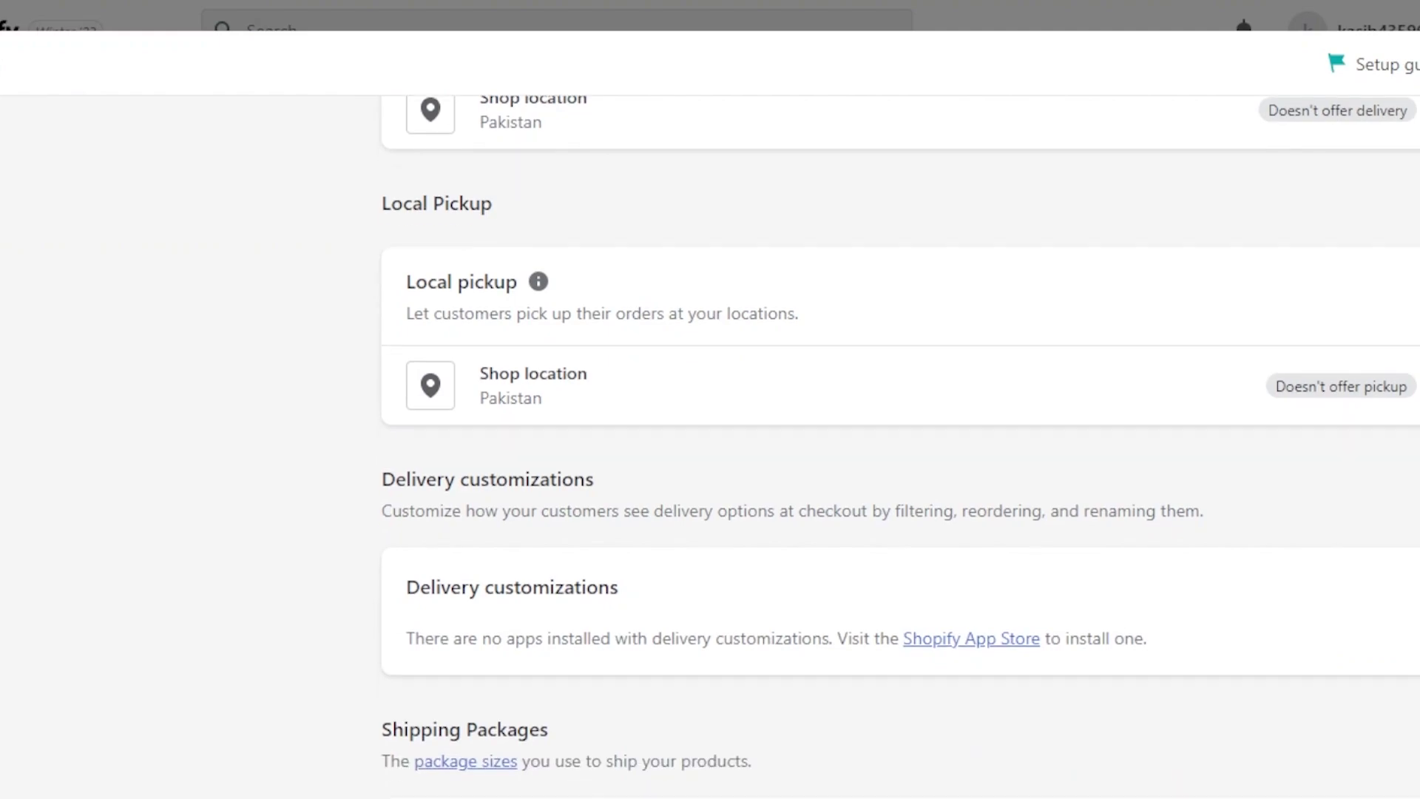
scroll(901, 447, down, 2)
scroll(466, 449, up, 15)
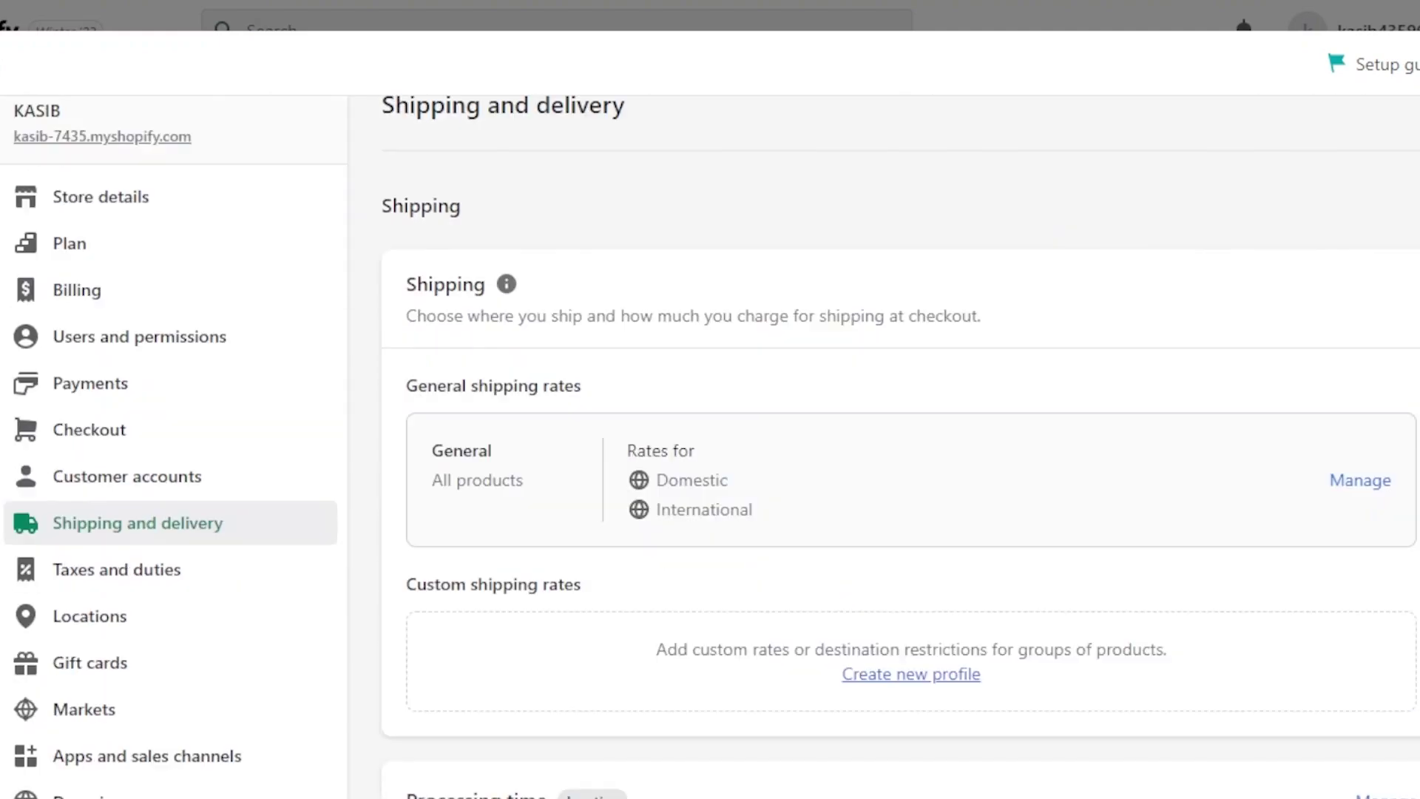
scroll(466, 449, down, 5)
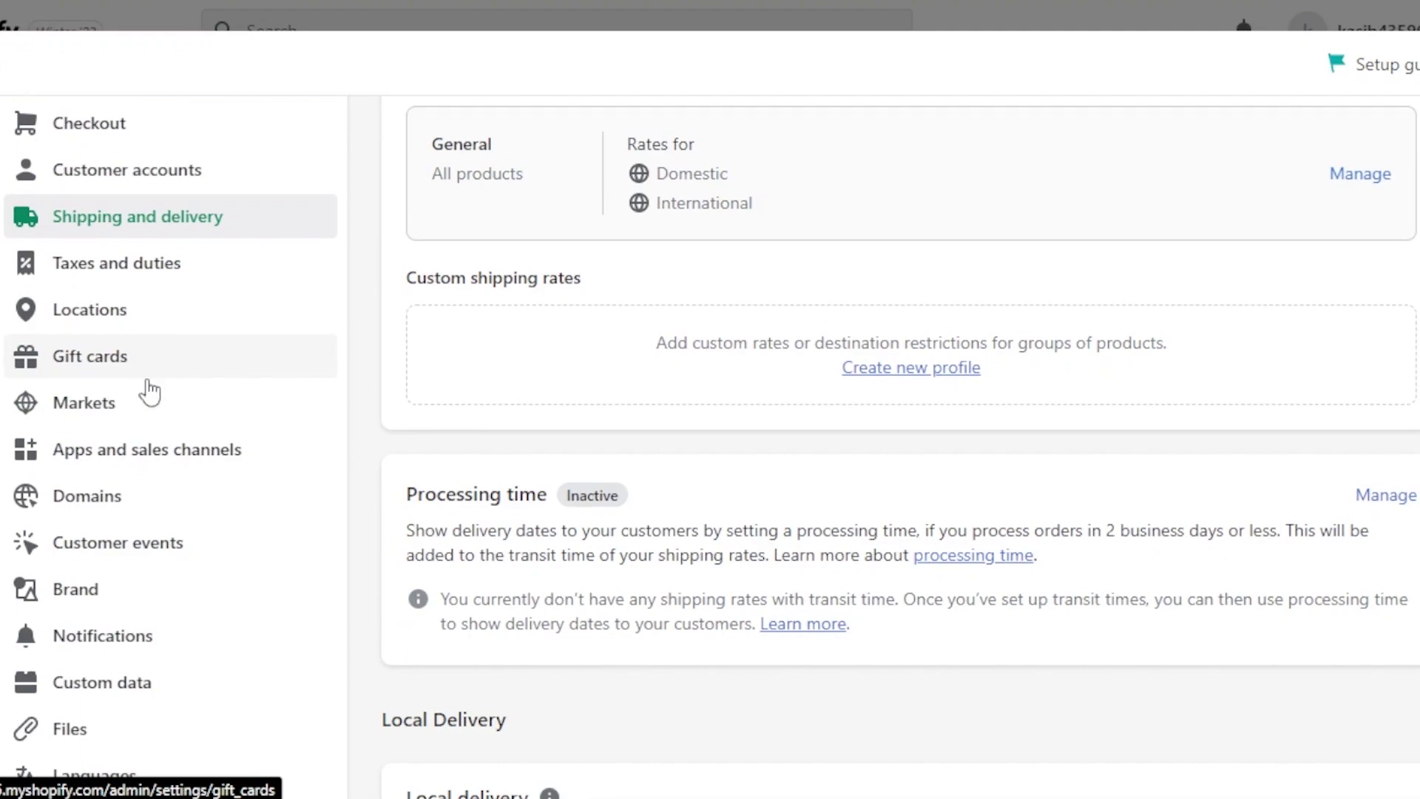
click(122, 497)
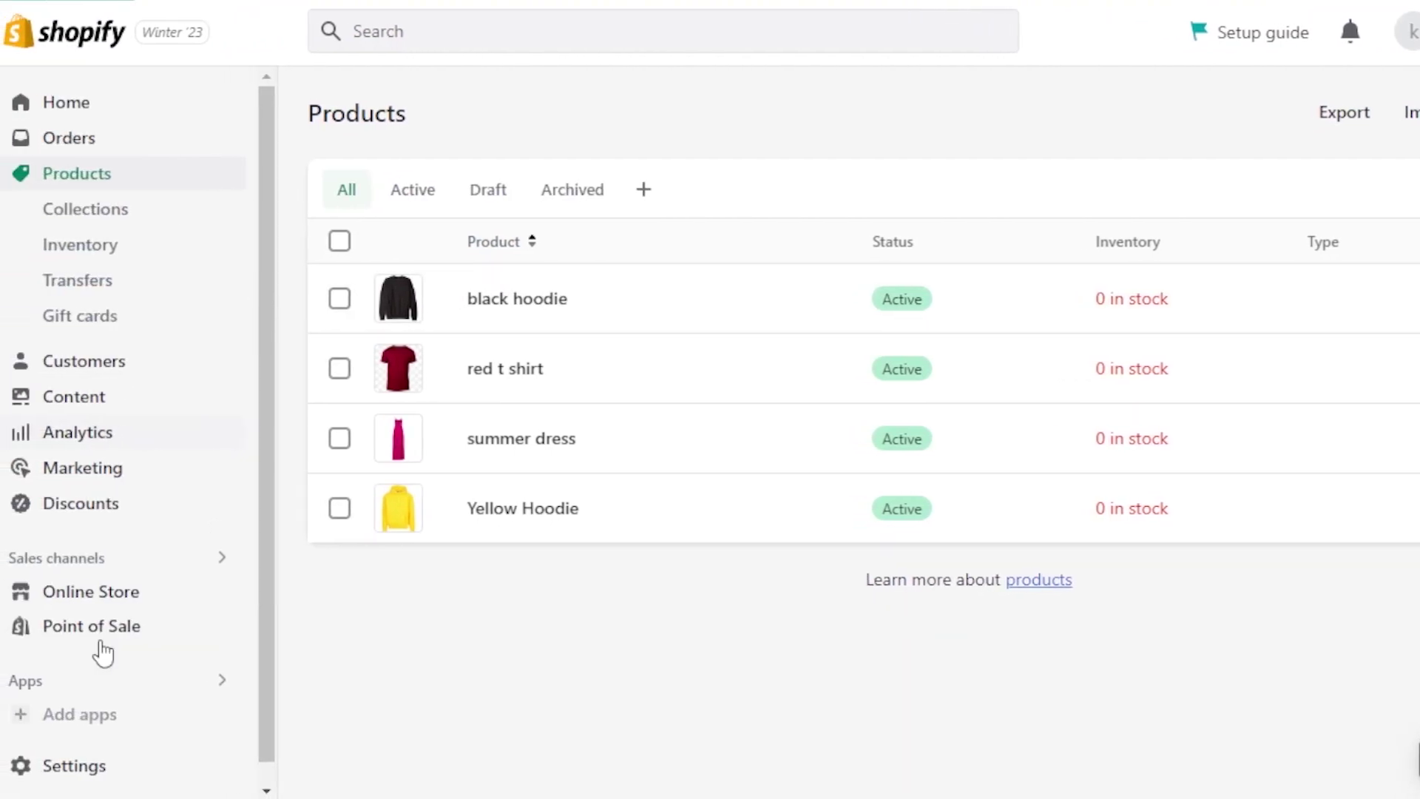
Step: Open the online store's themes and browse the current theme, theme library and popular free themes
click(80, 596)
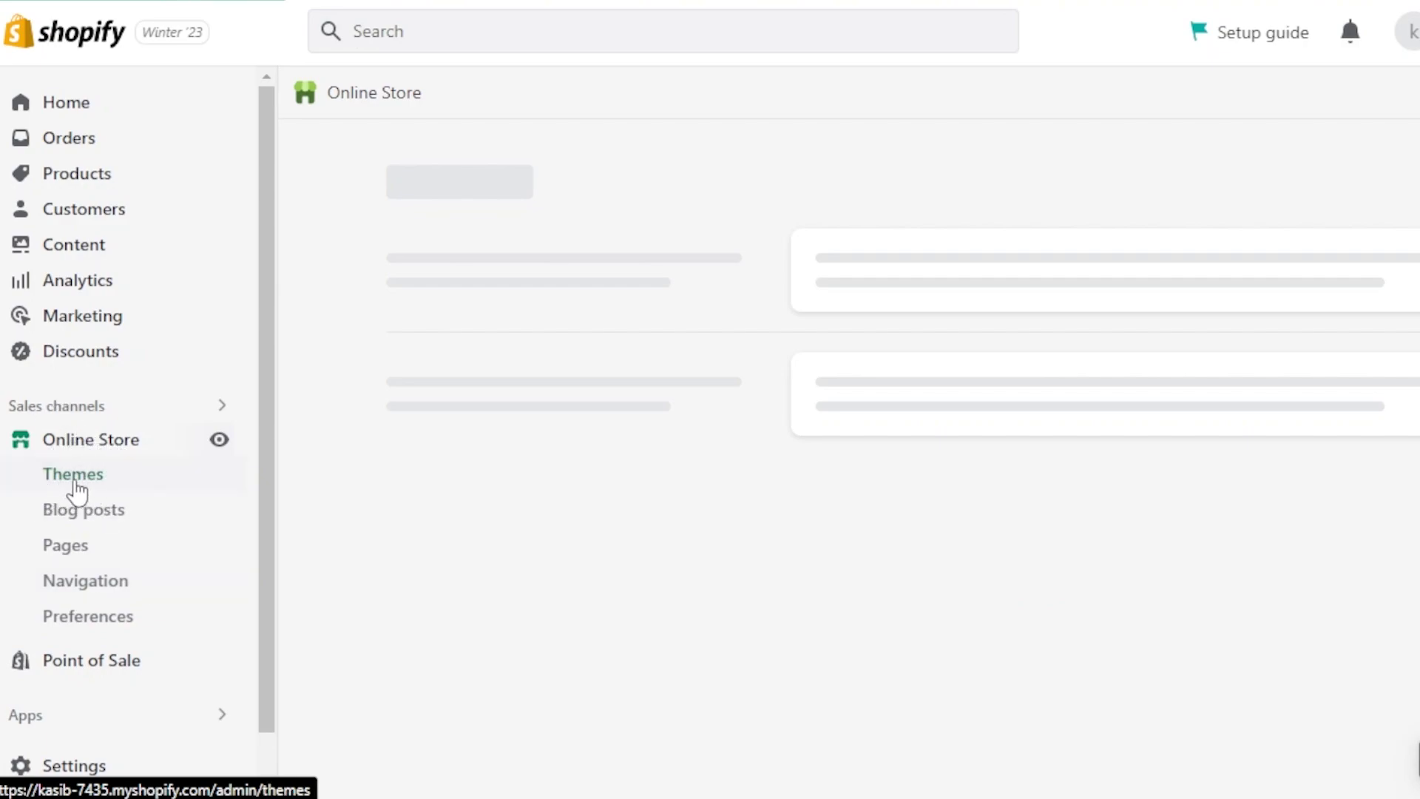
scroll(888, 414, down, 3)
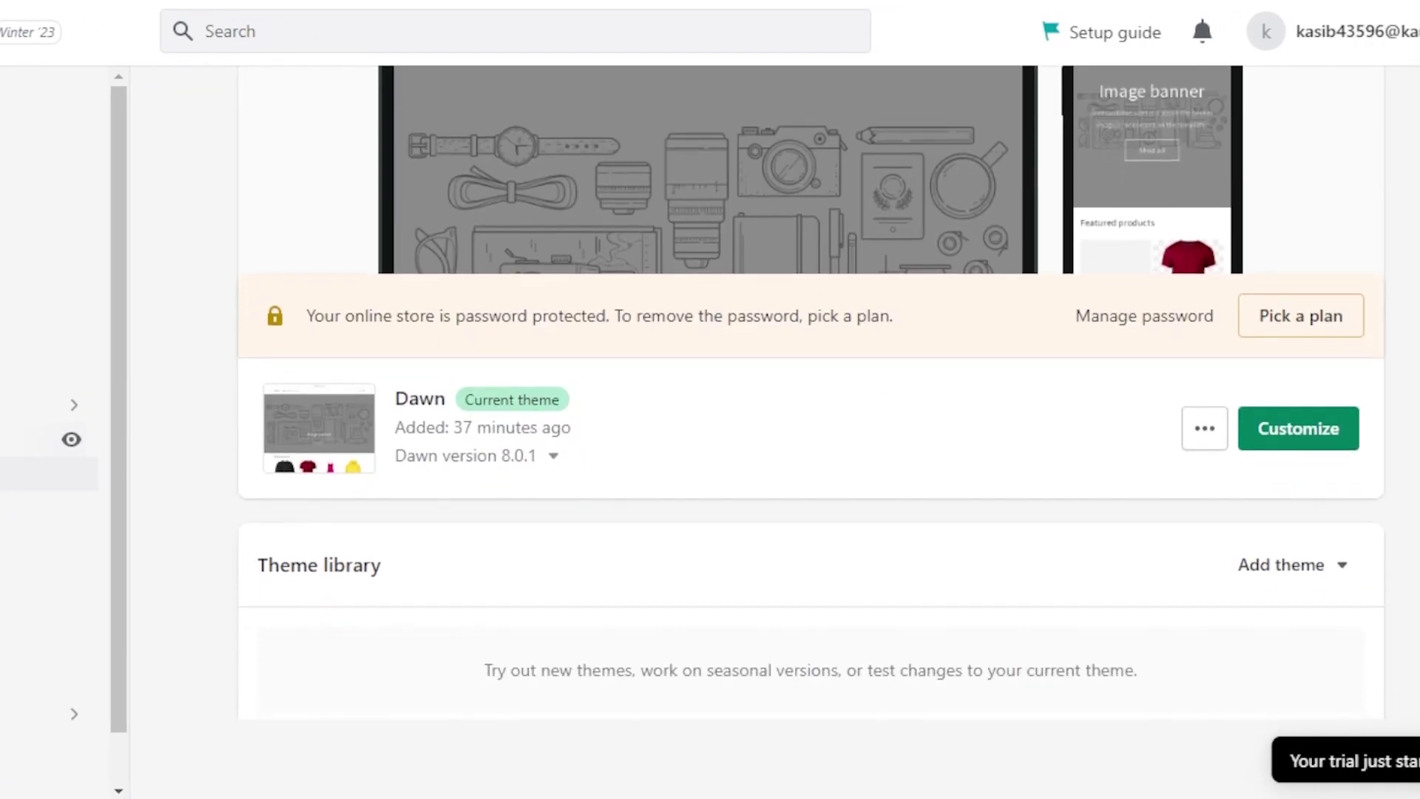
scroll(792, 247, down, 1)
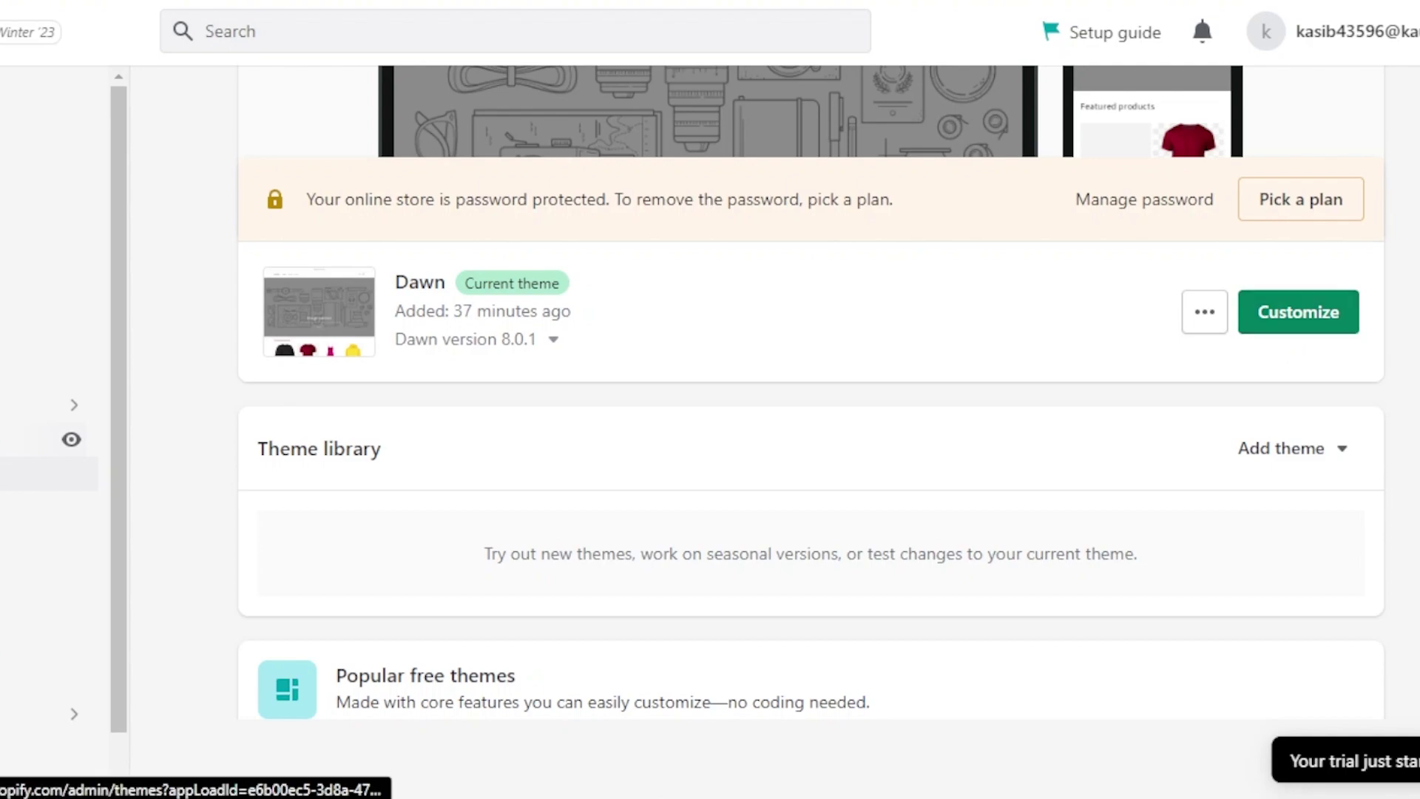
scroll(1293, 325, down, 3)
scroll(811, 444, down, 2)
scroll(811, 444, down, 2)
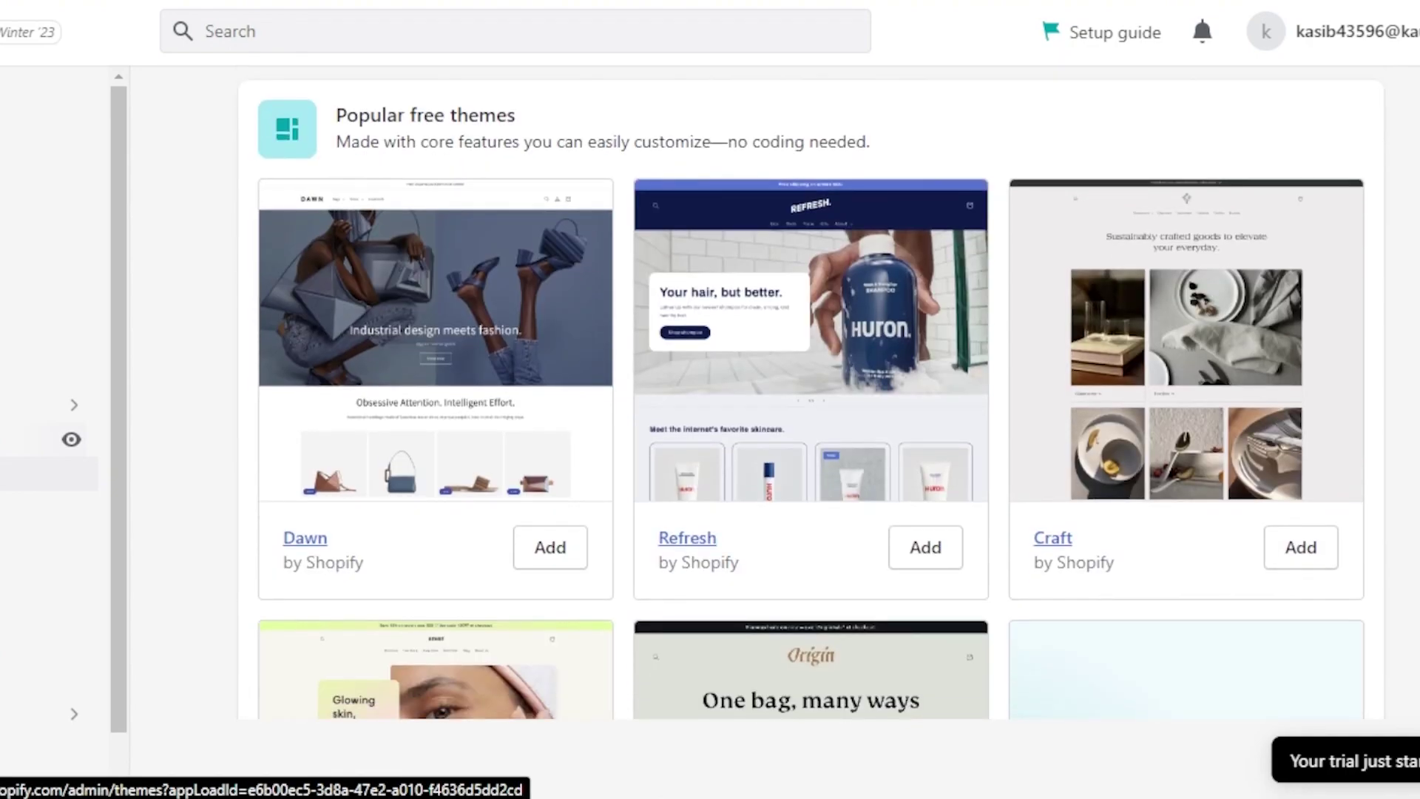
scroll(811, 444, down, 3)
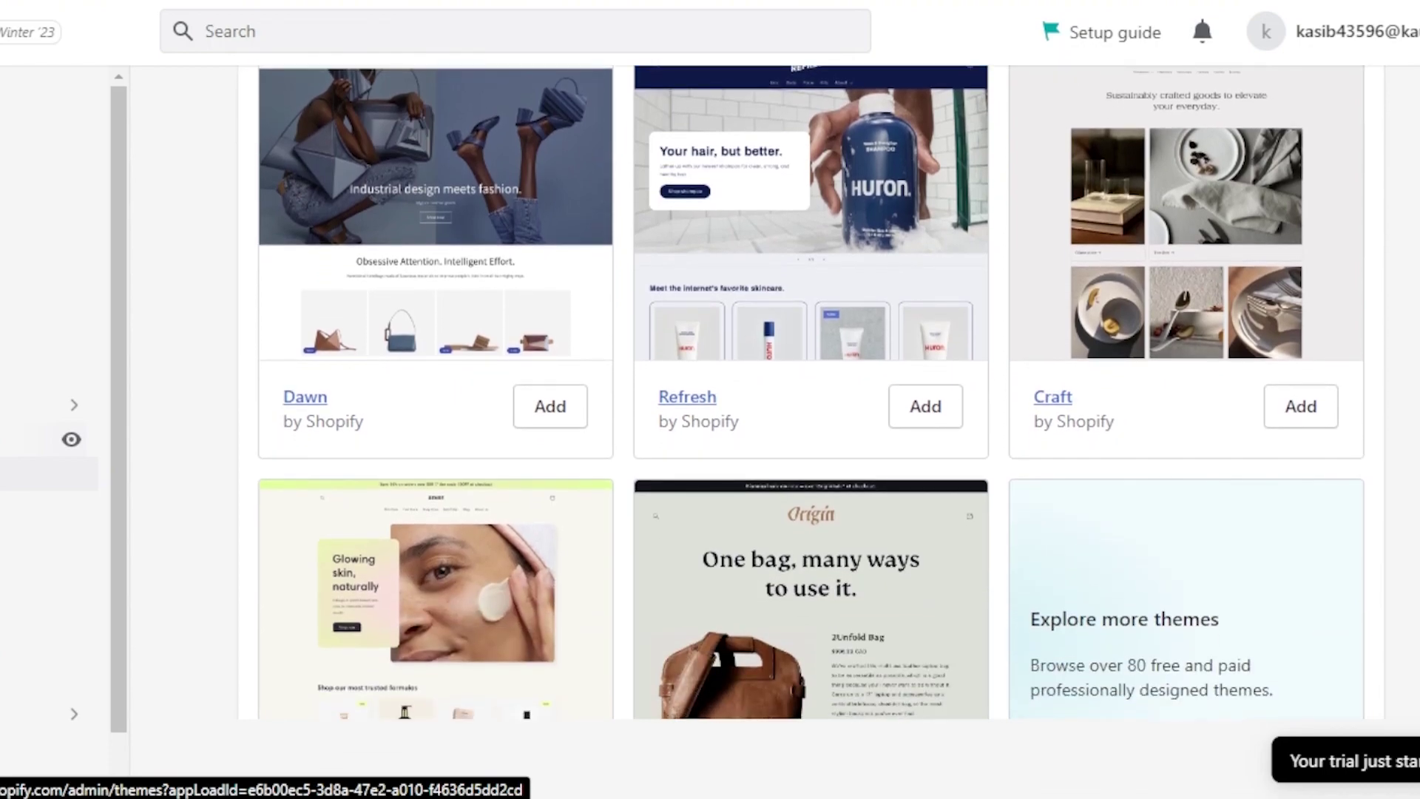
scroll(562, 274, up, 3)
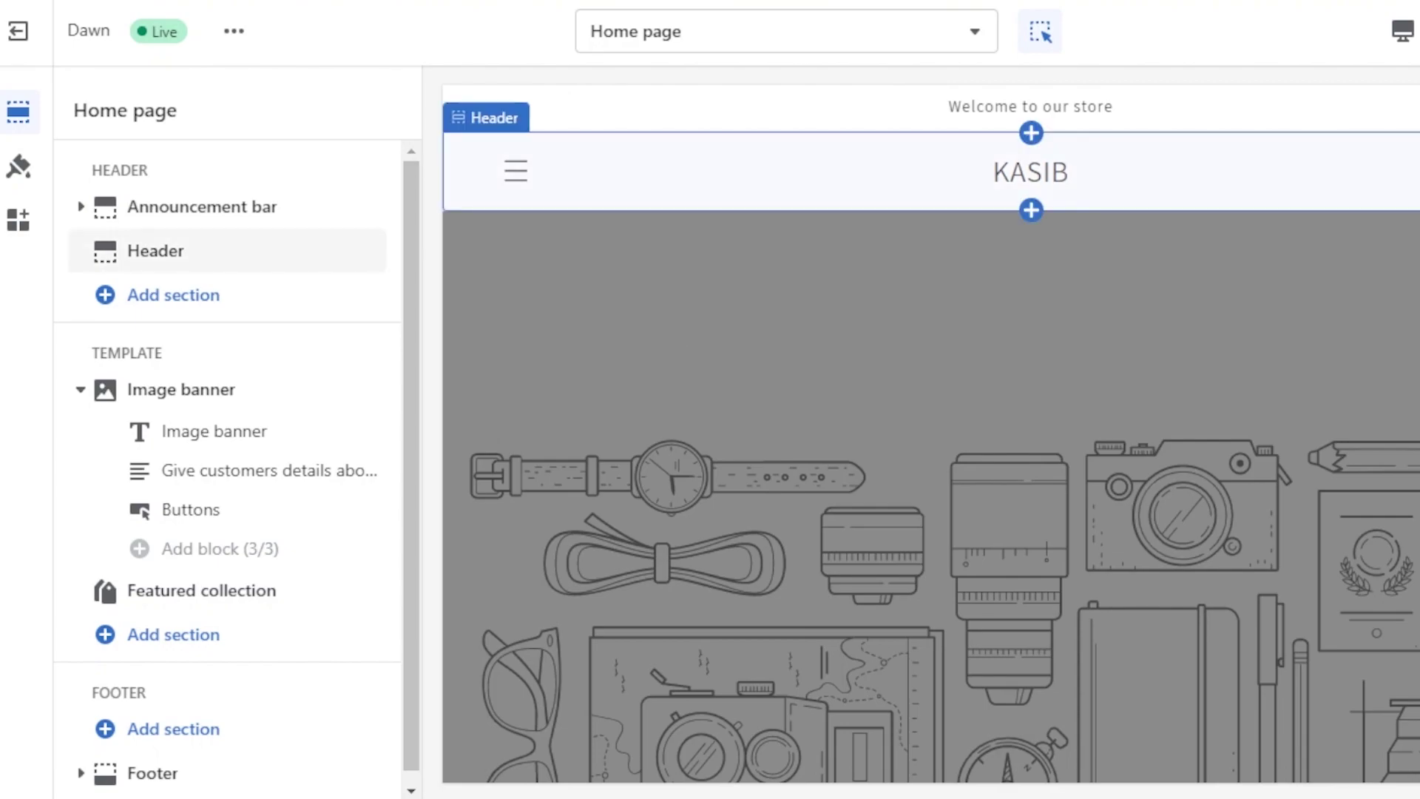
Step: Look through the header, template and footer sections of the Dawn theme's home page in the theme editor
drag(1406, 174, 1408, 83)
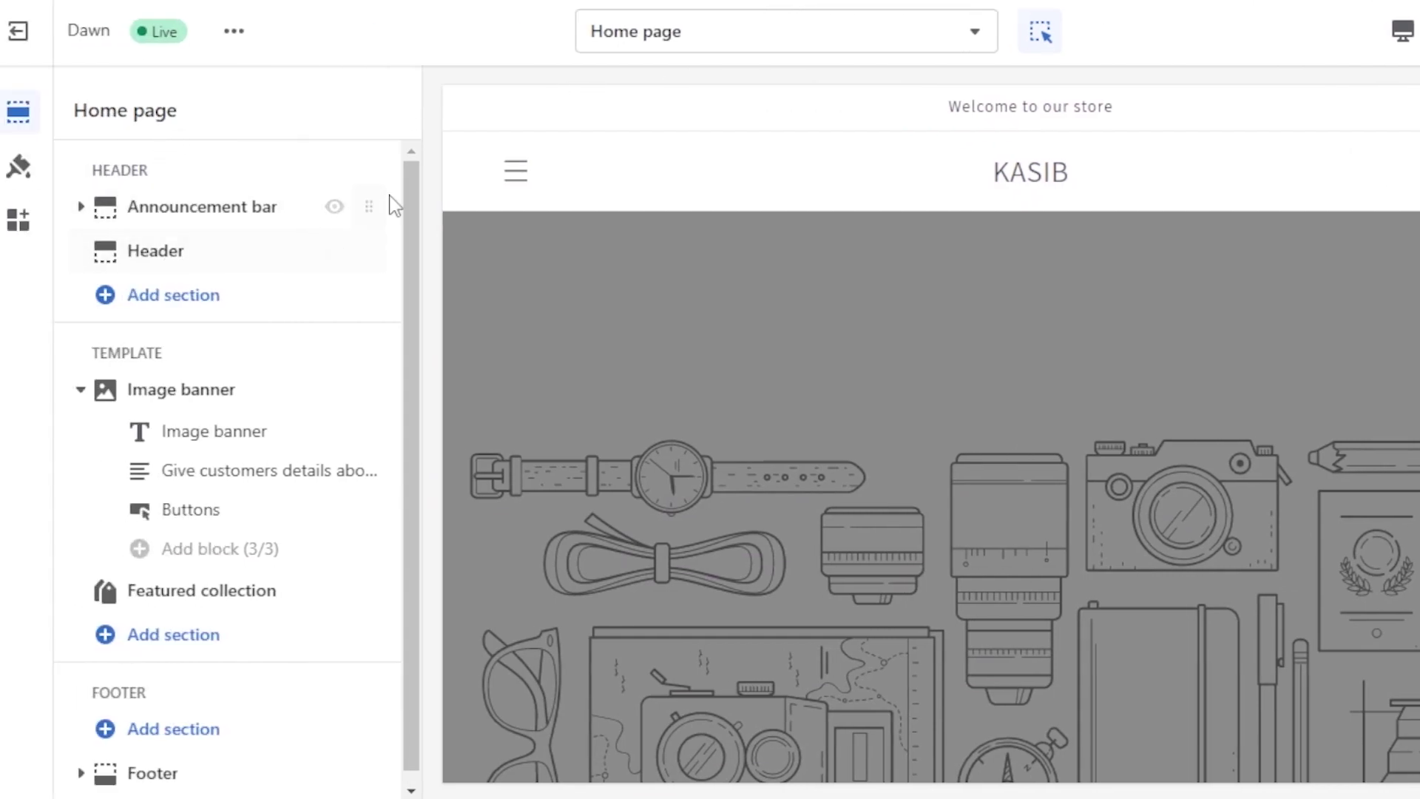
drag(412, 210, 421, 296)
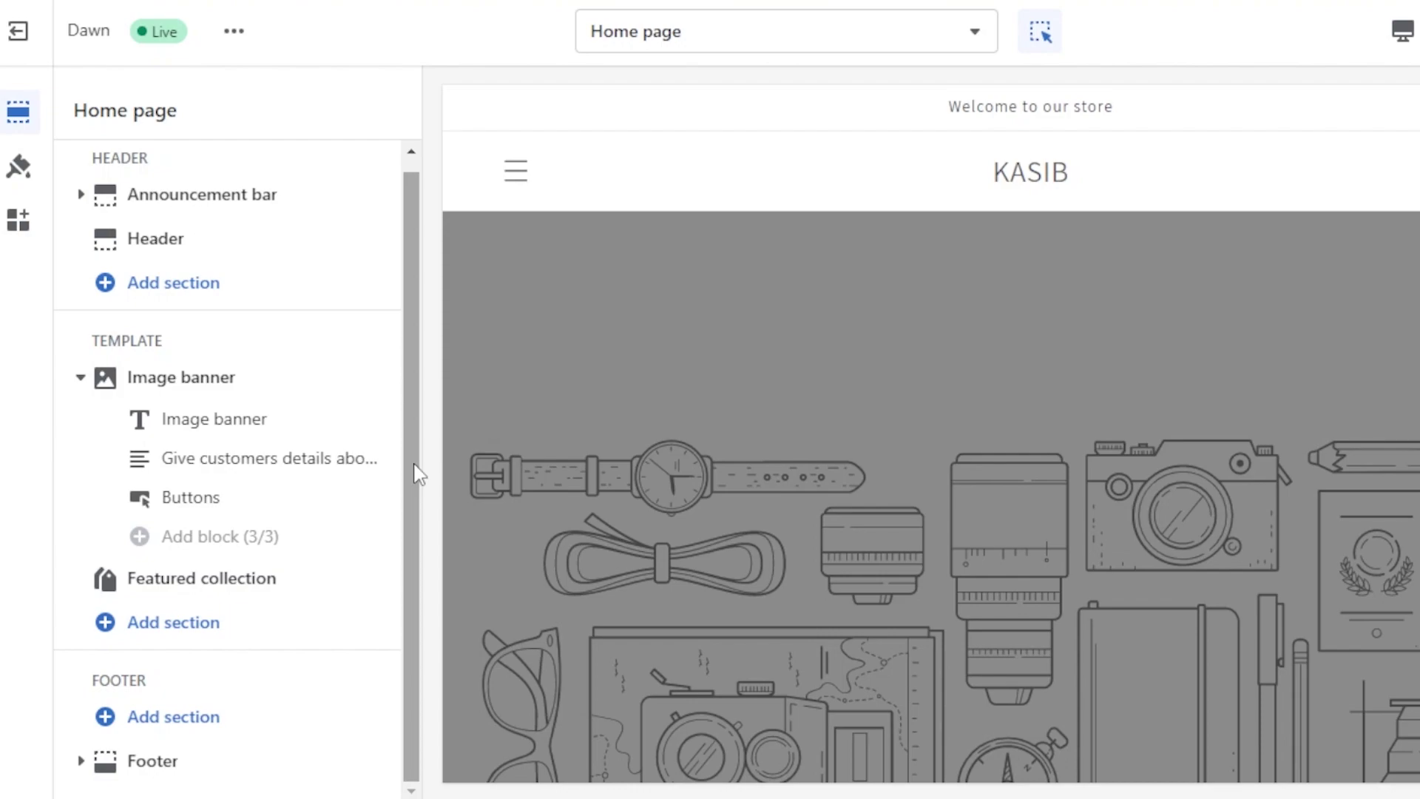
Step: Look over the Dawn theme's settings categories and the list of store pages available for editing
click(20, 172)
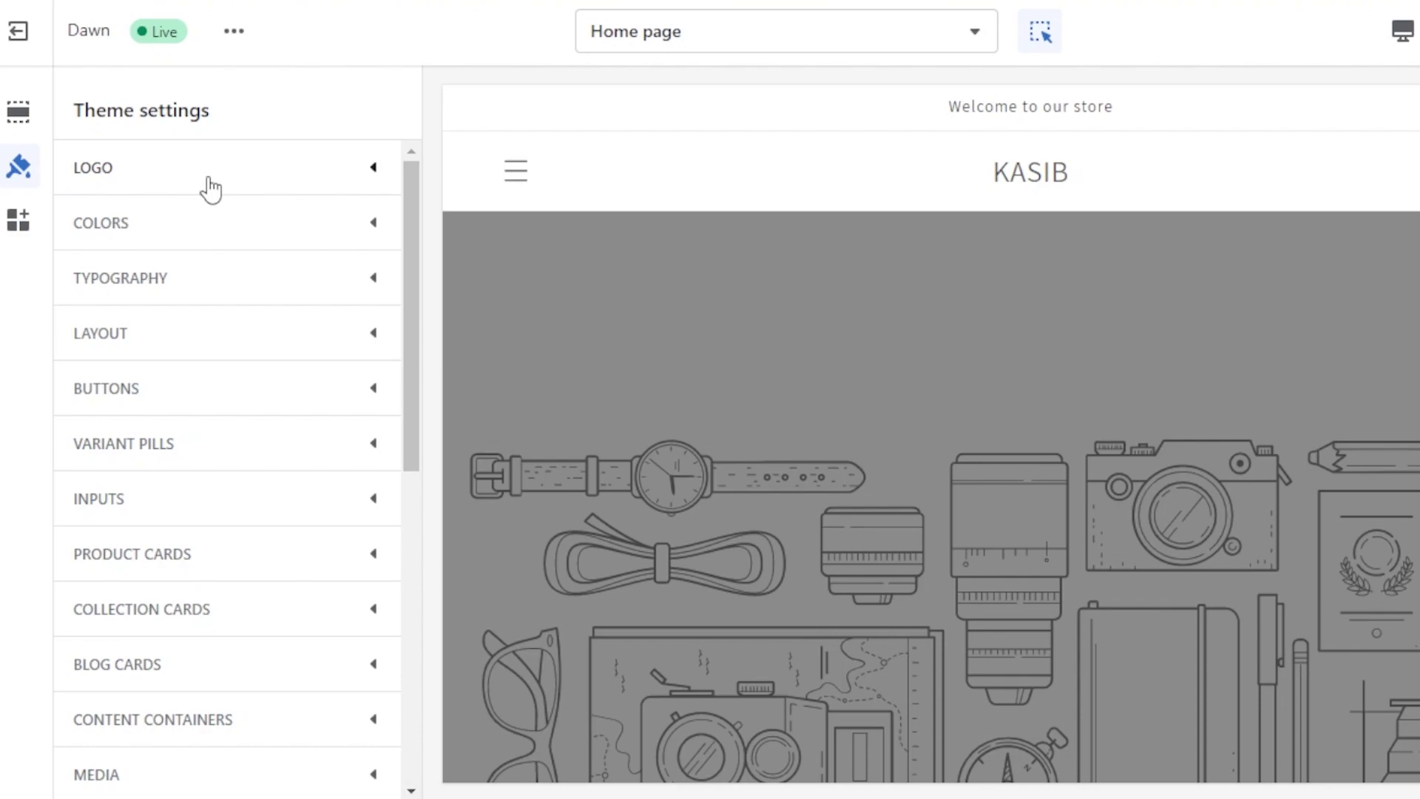
click(20, 117)
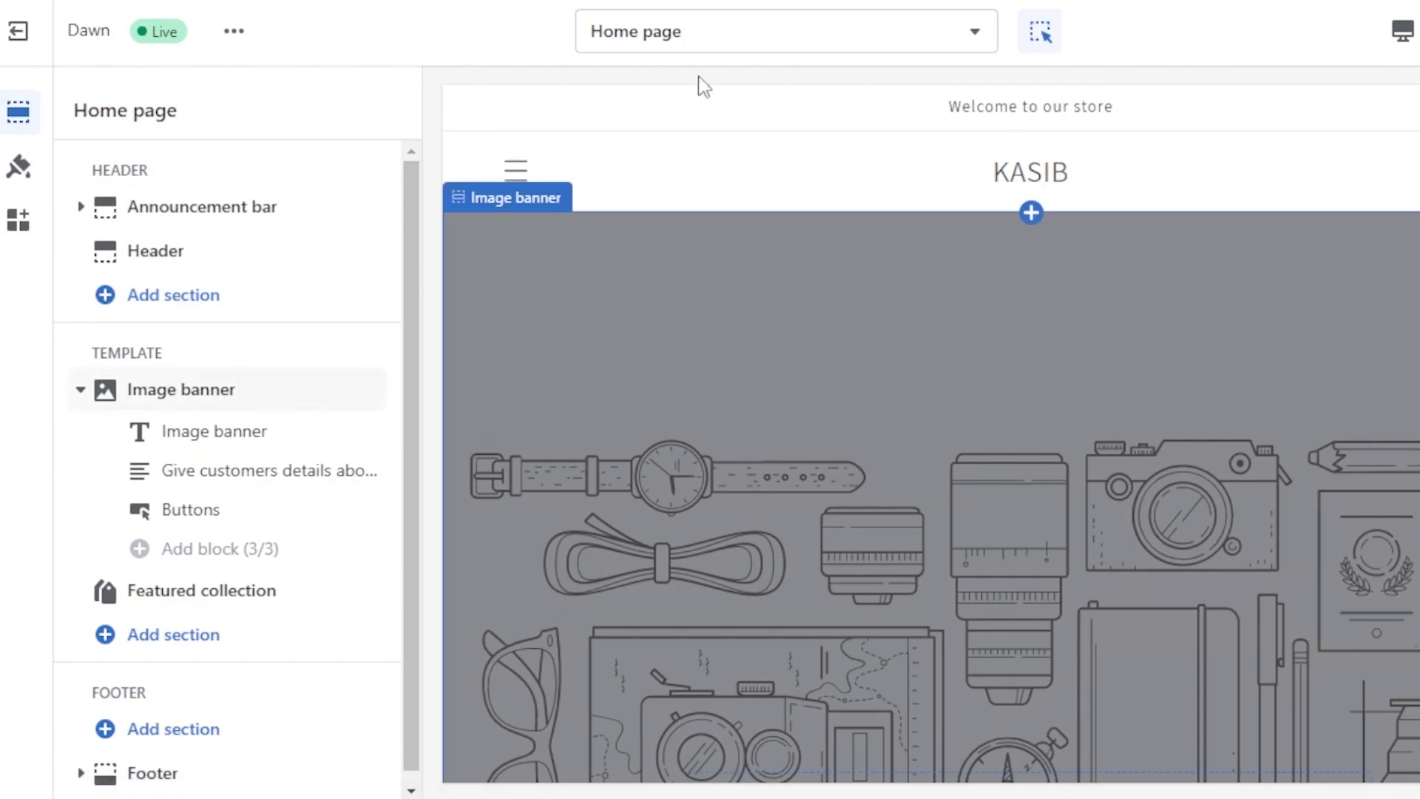
click(976, 37)
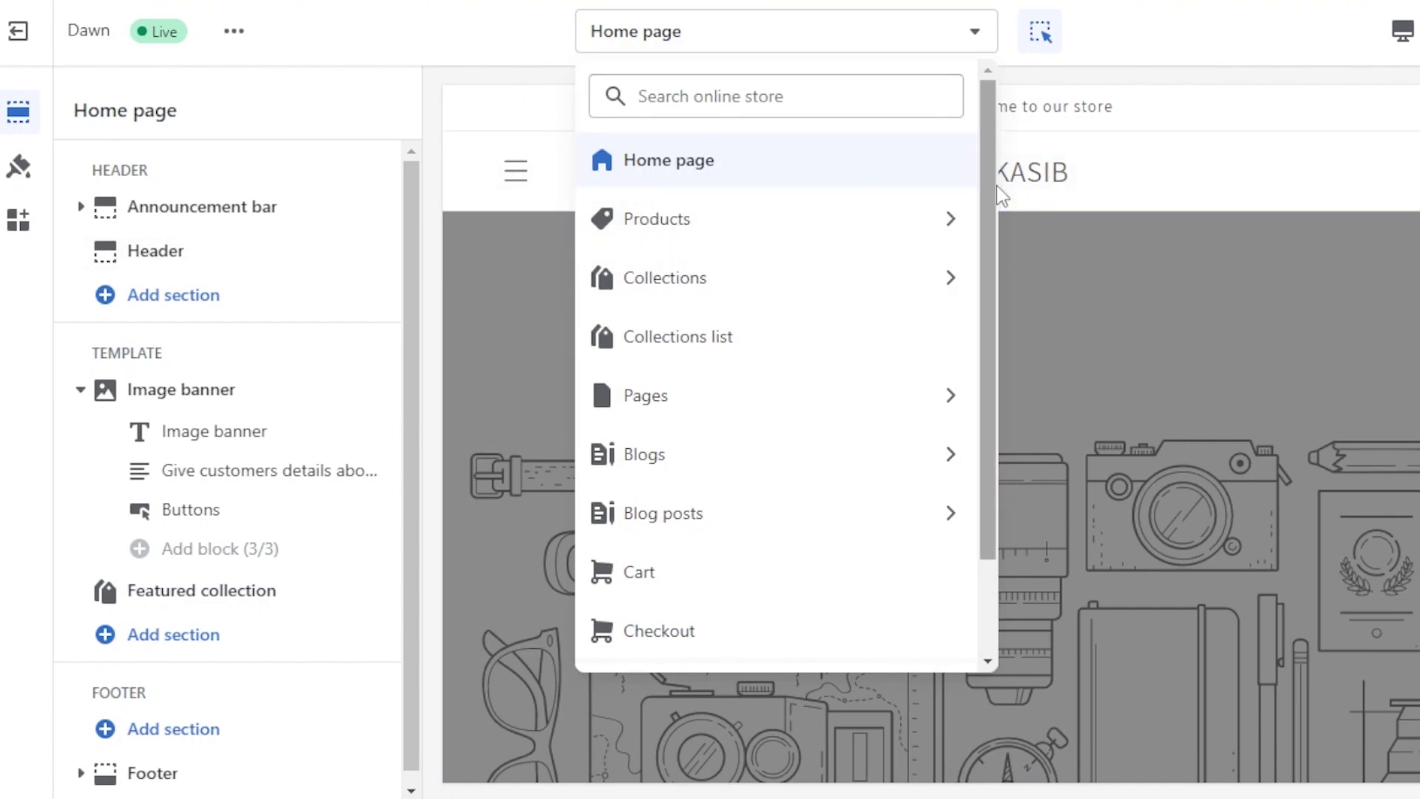
drag(992, 276, 1003, 111)
drag(986, 197, 986, 387)
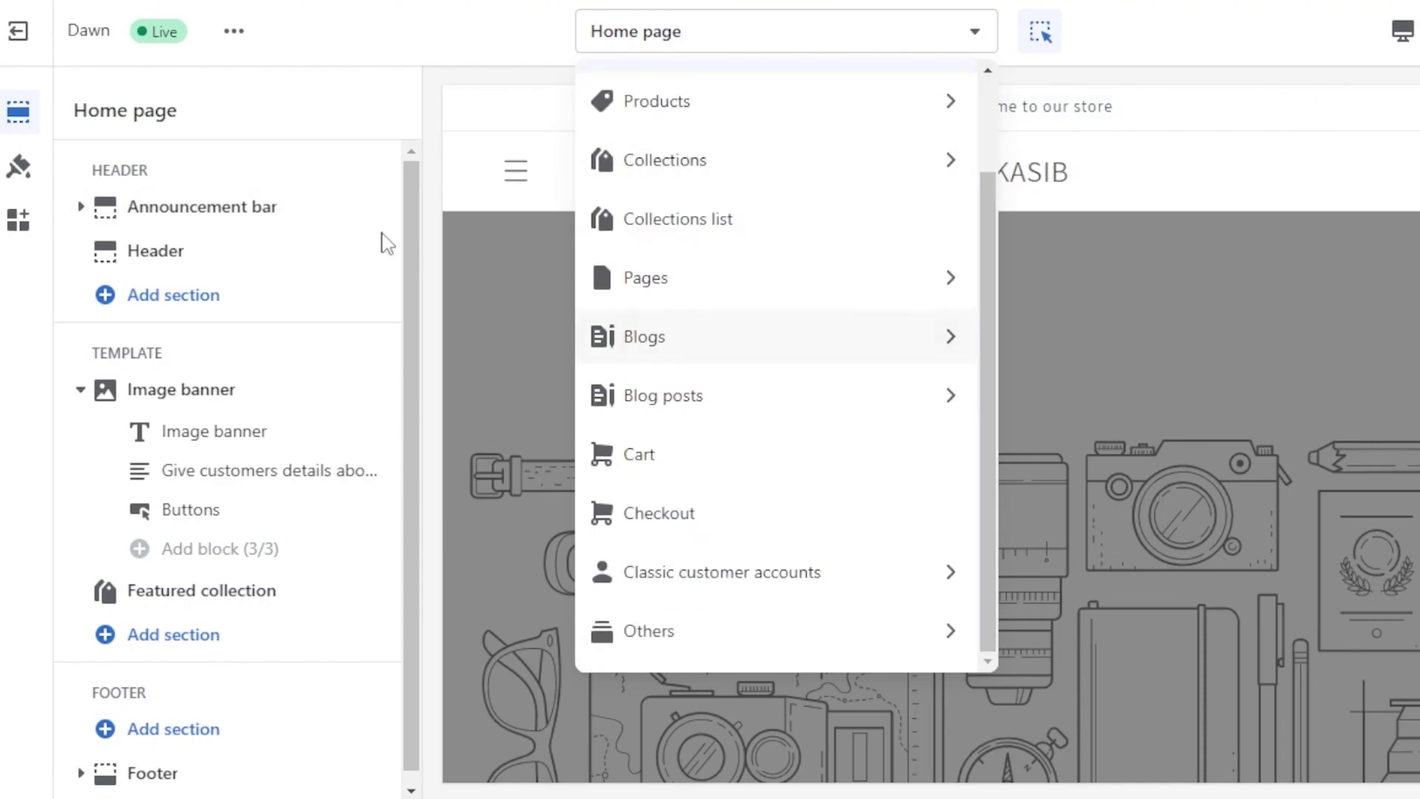
click(270, 39)
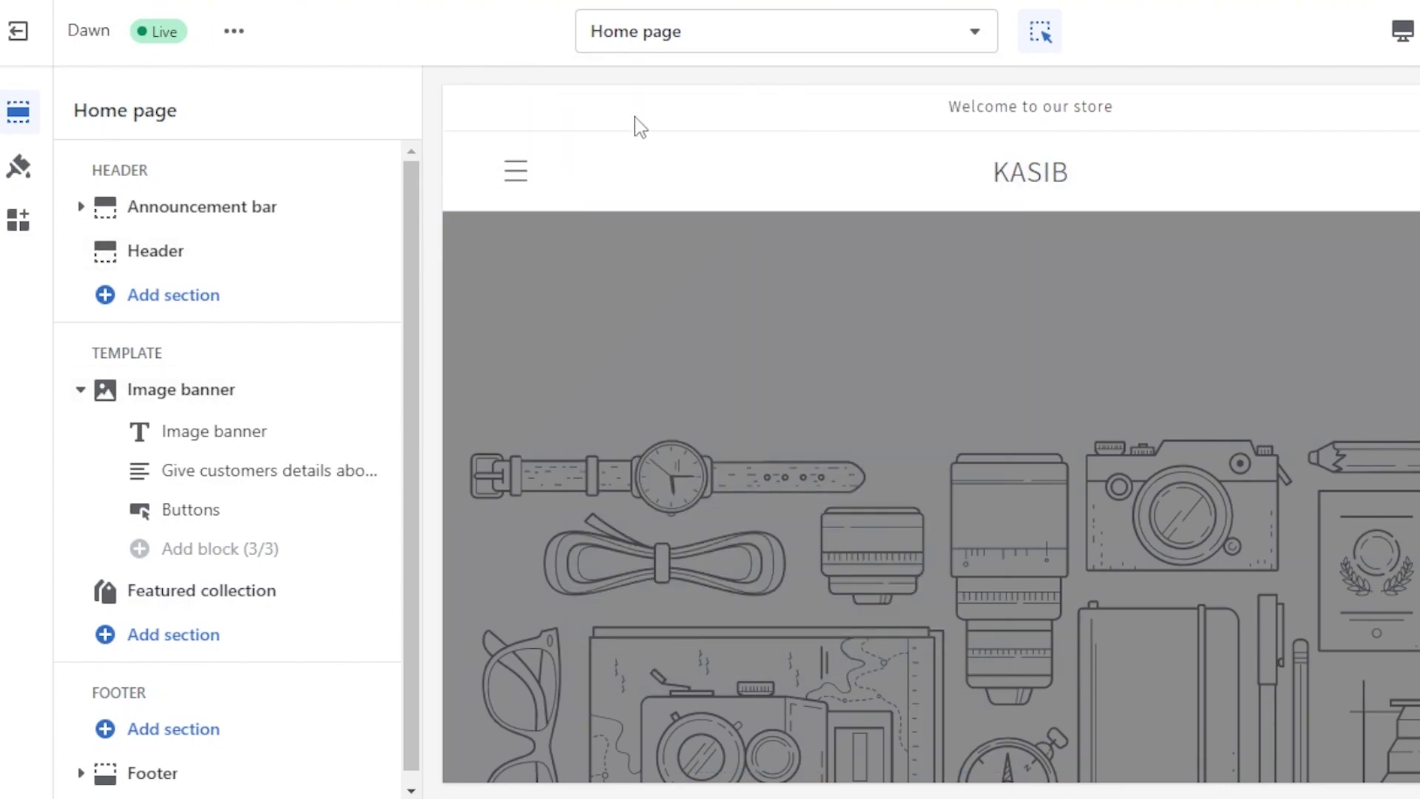
Step: Examine the Dawn demo store's home page from the header and banner through the product sections to the footer
scroll(407, 274, down, 1)
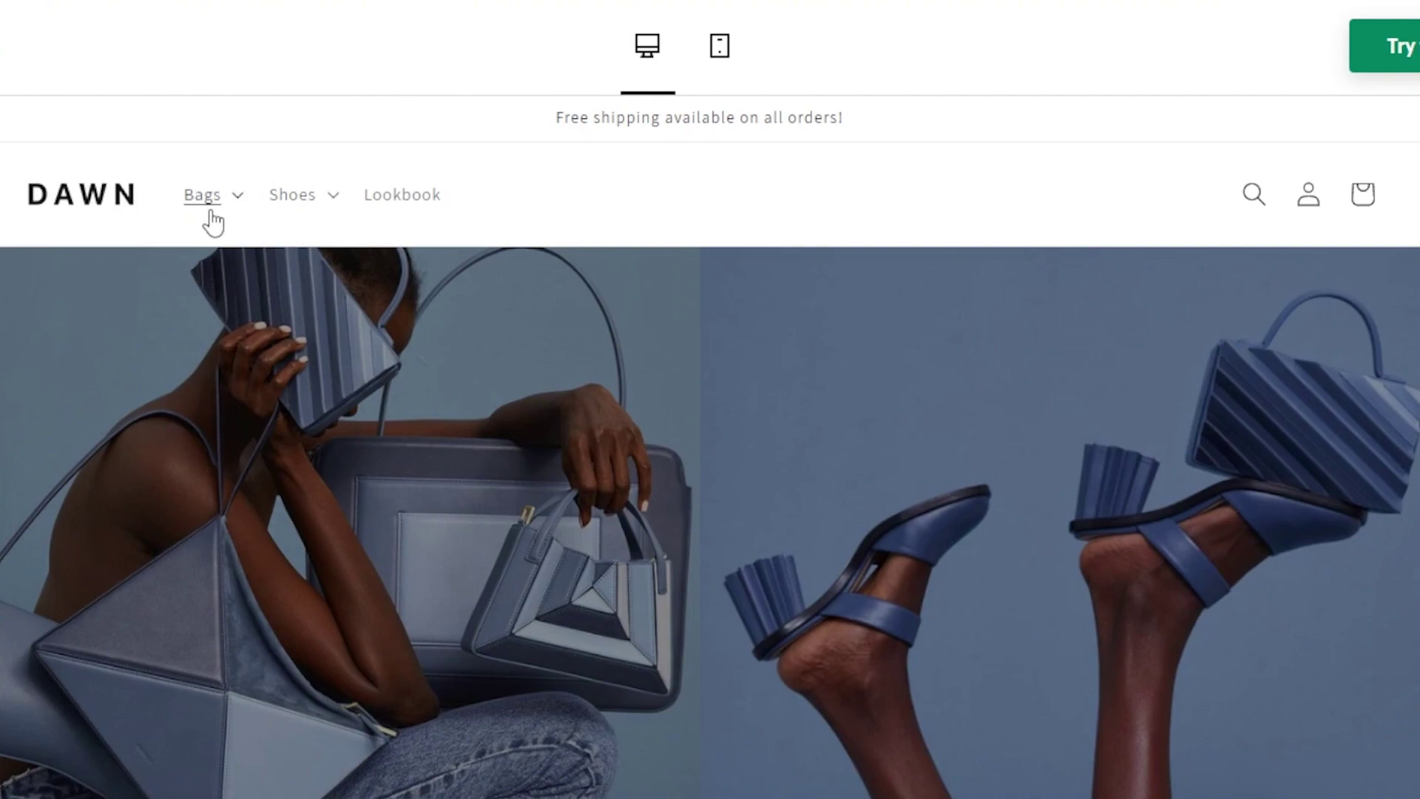
scroll(710, 444, down, 6)
scroll(710, 444, up, 4)
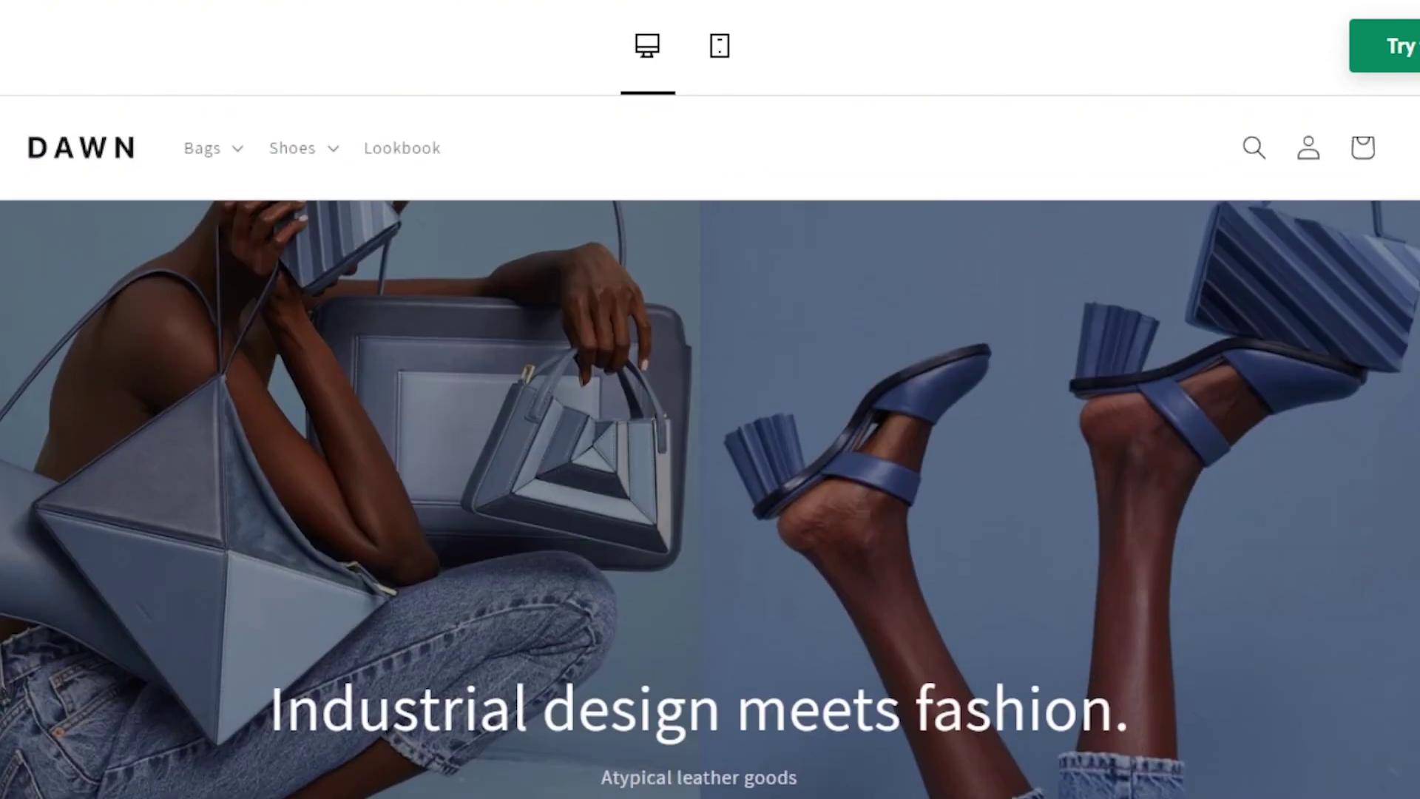
scroll(710, 444, down, 10)
scroll(710, 444, down, 5)
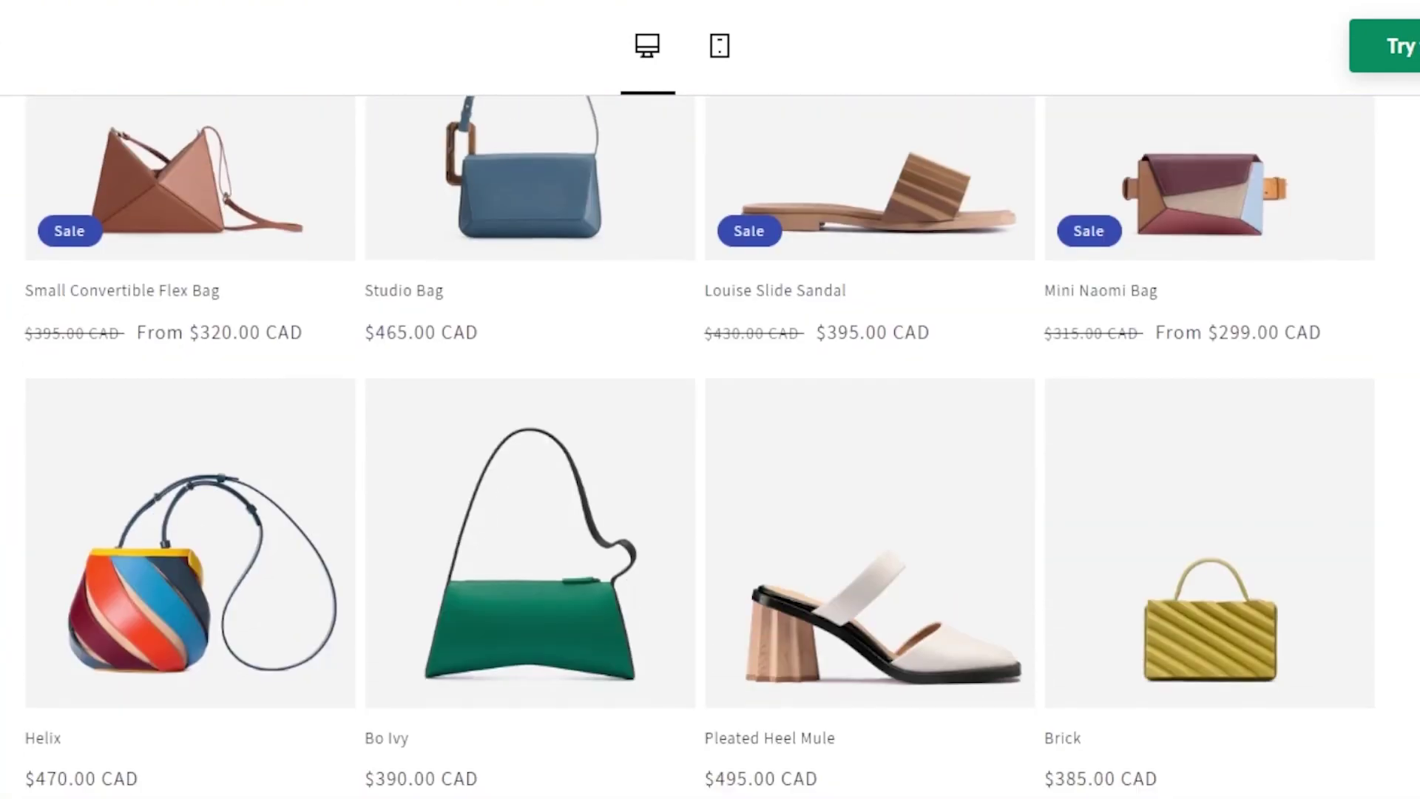
scroll(710, 443, up, 6)
scroll(710, 444, down, 2)
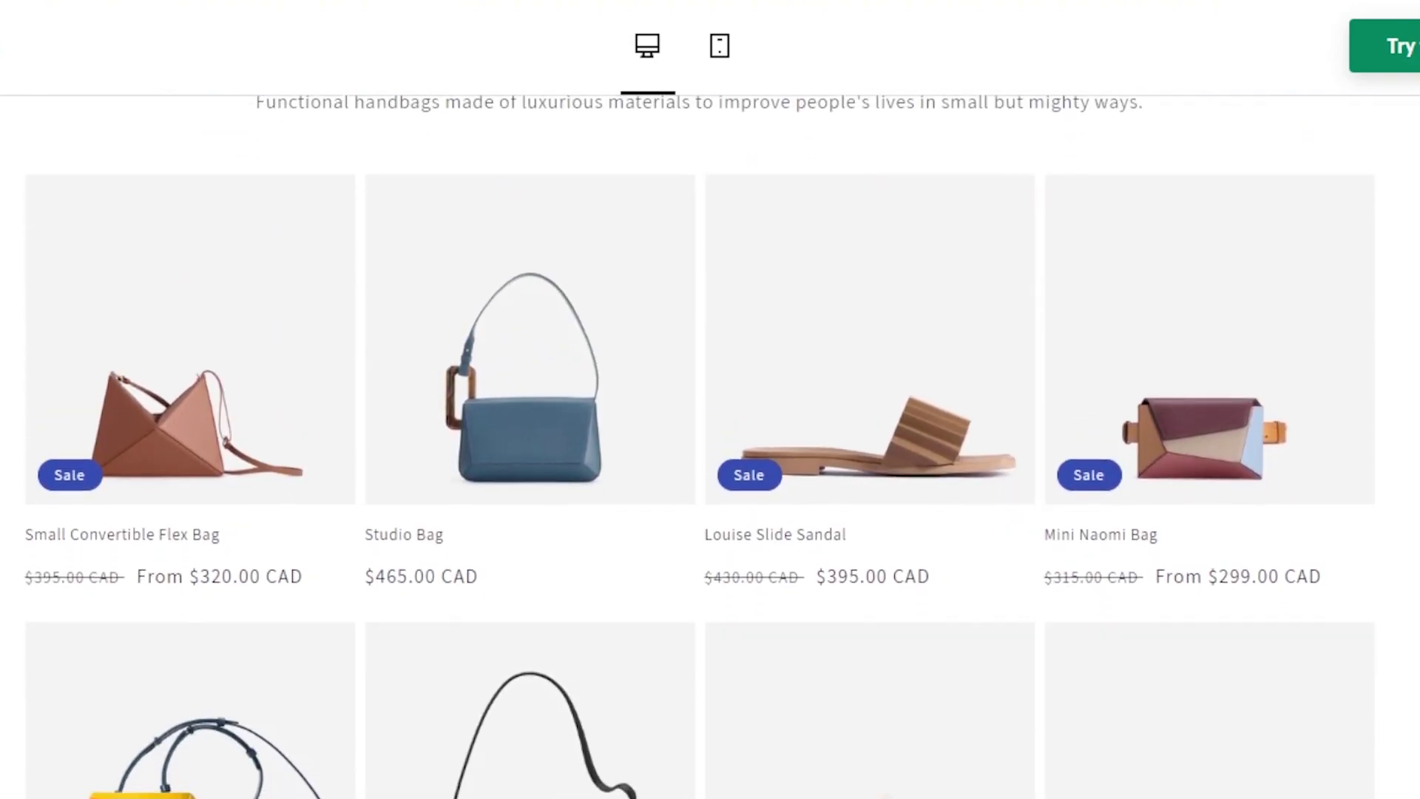
scroll(711, 444, down, 10)
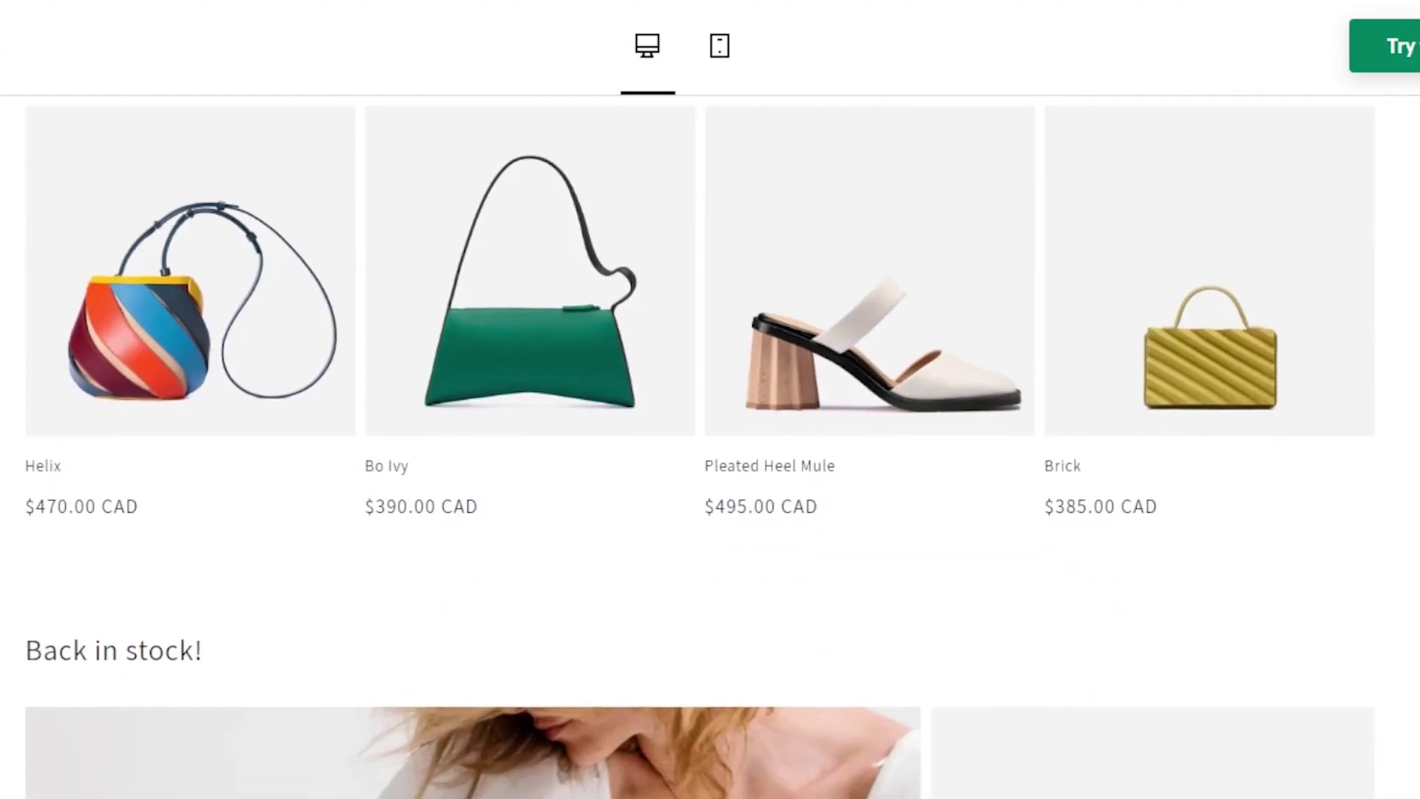
scroll(699, 444, down, 12)
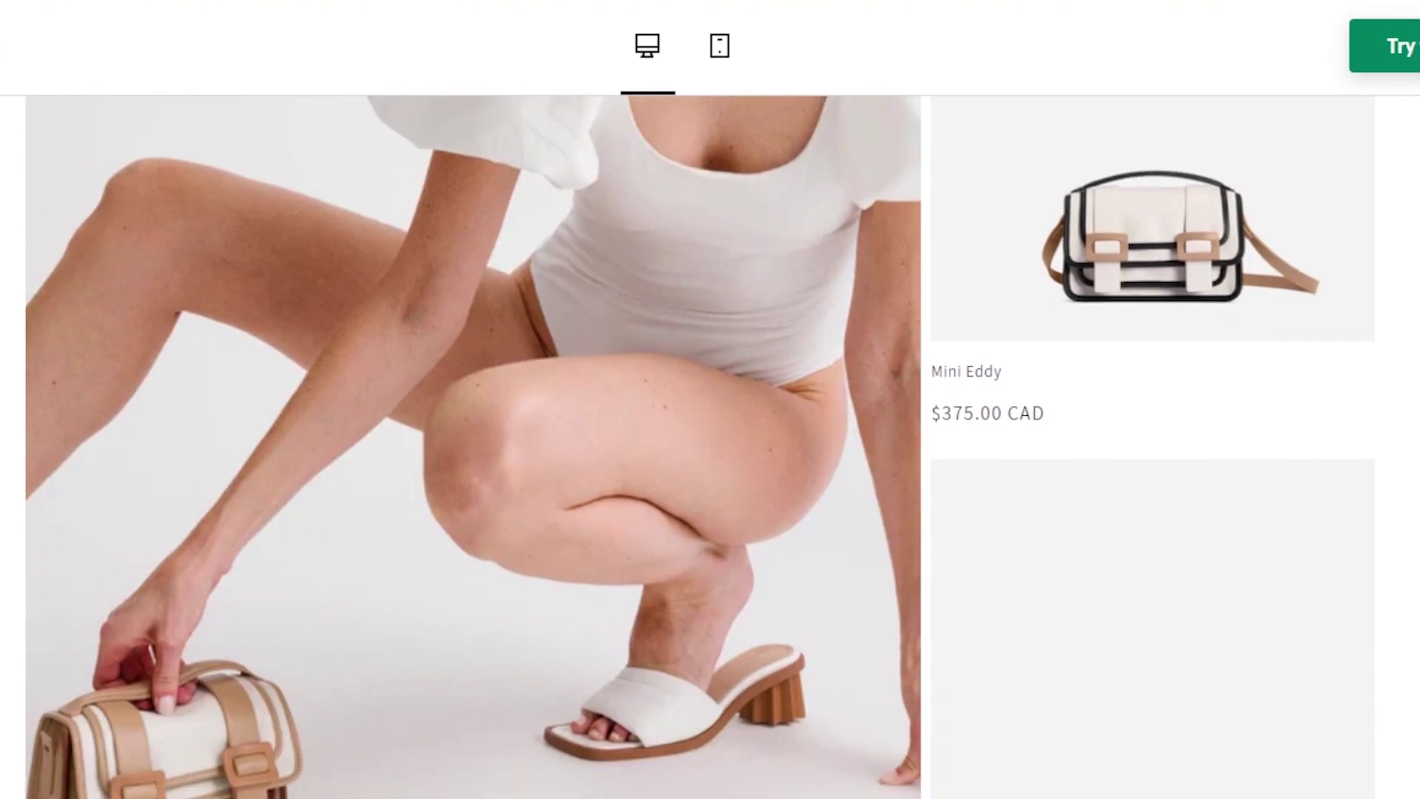
scroll(699, 444, down, 8)
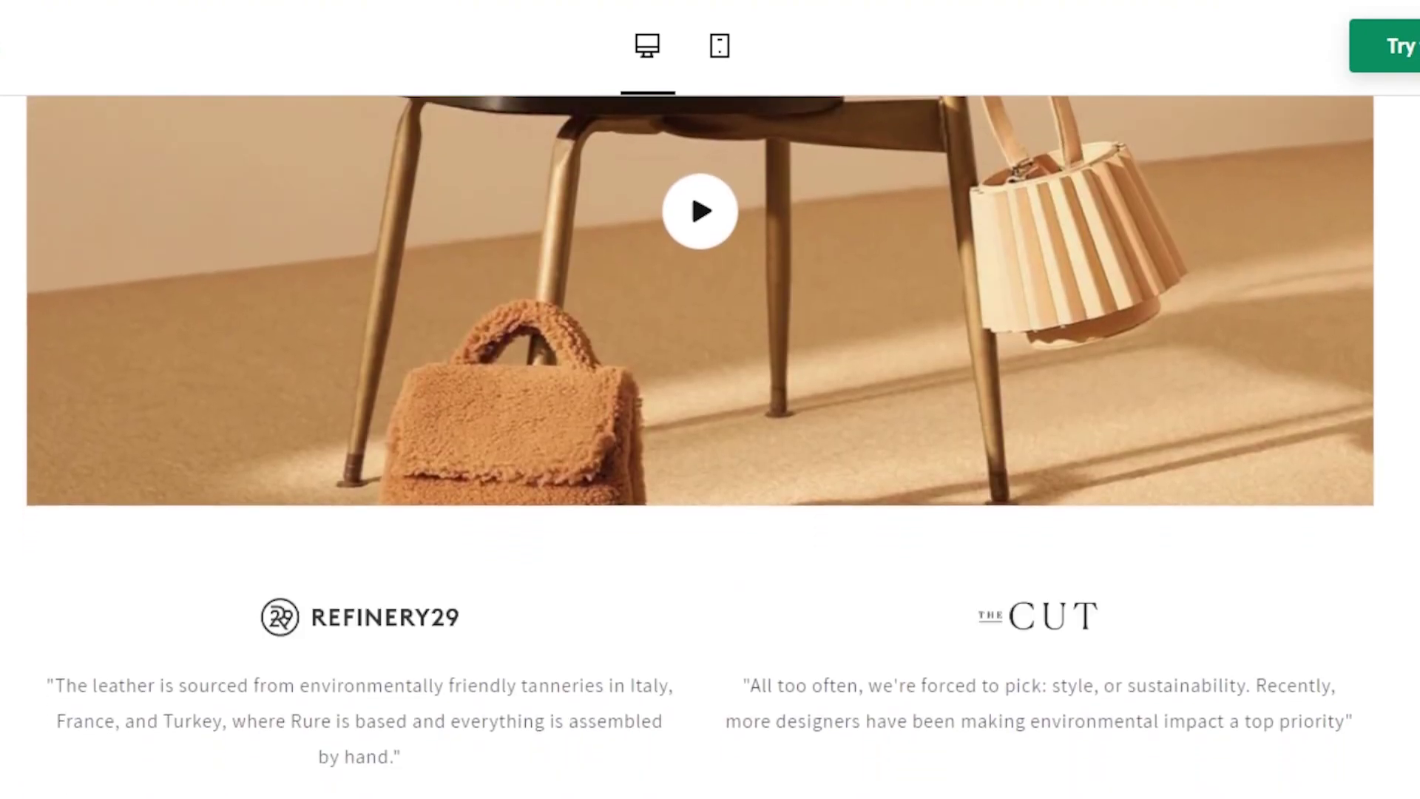
scroll(699, 444, up, 6)
scroll(699, 444, down, 7)
scroll(710, 443, down, 8)
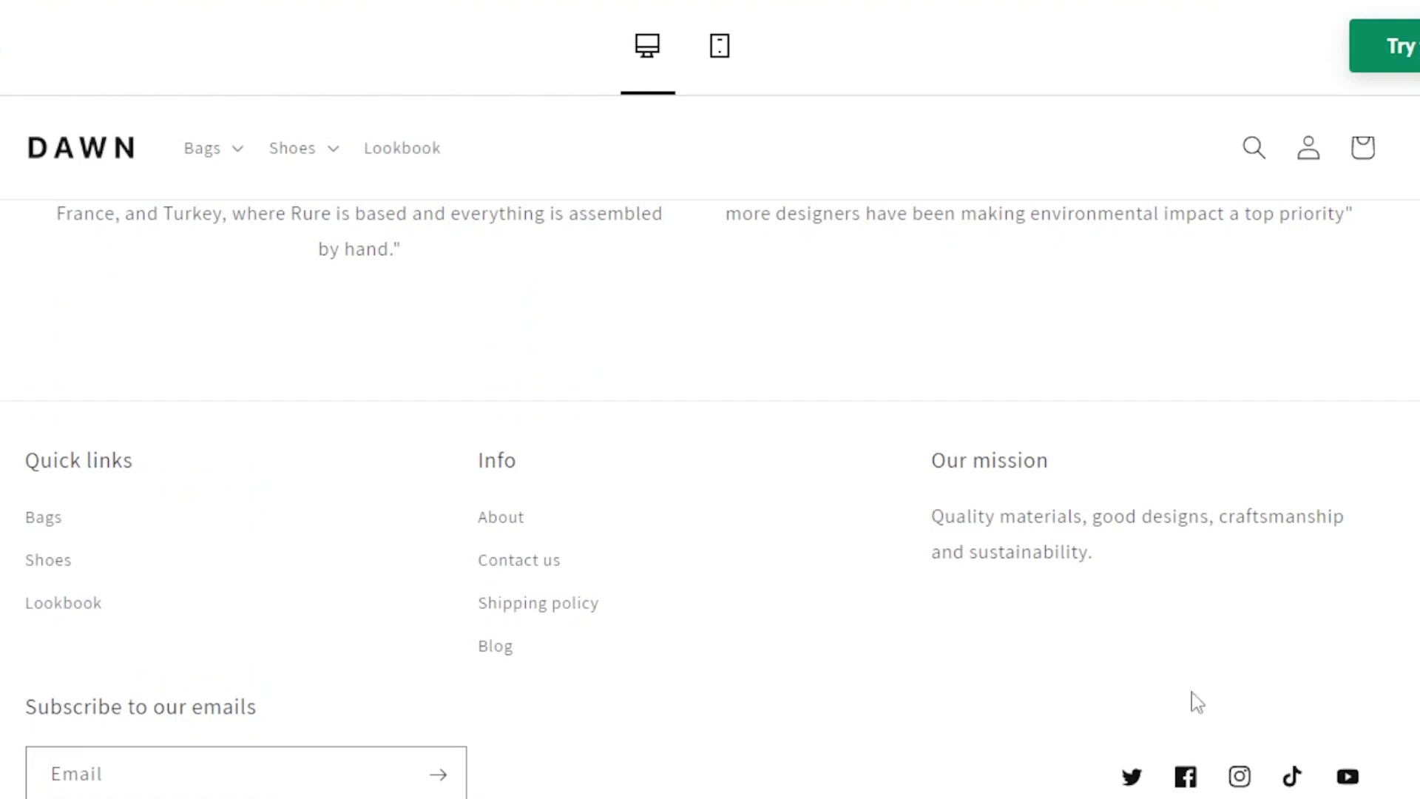
scroll(1149, 719, up, 15)
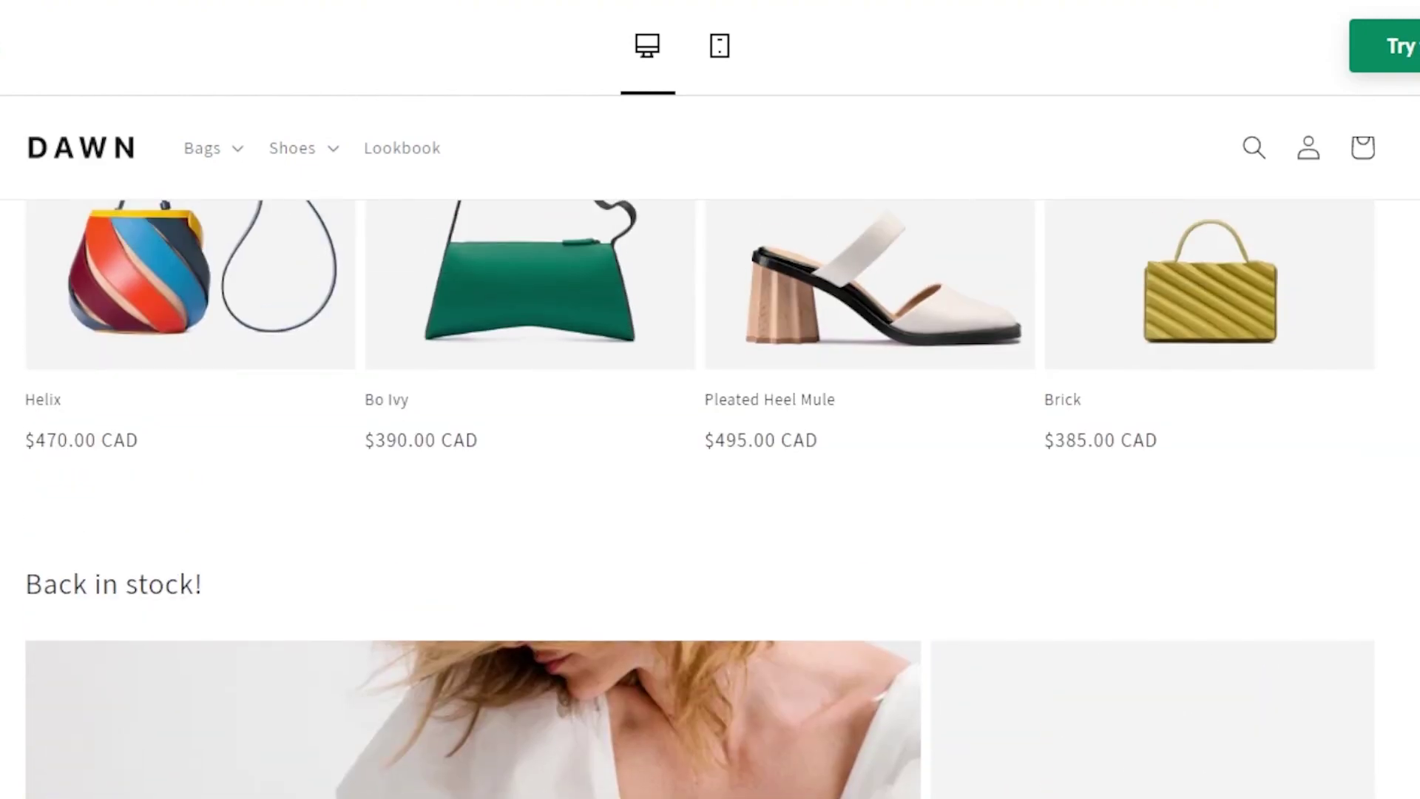
scroll(585, 351, up, 8)
scroll(584, 351, down, 7)
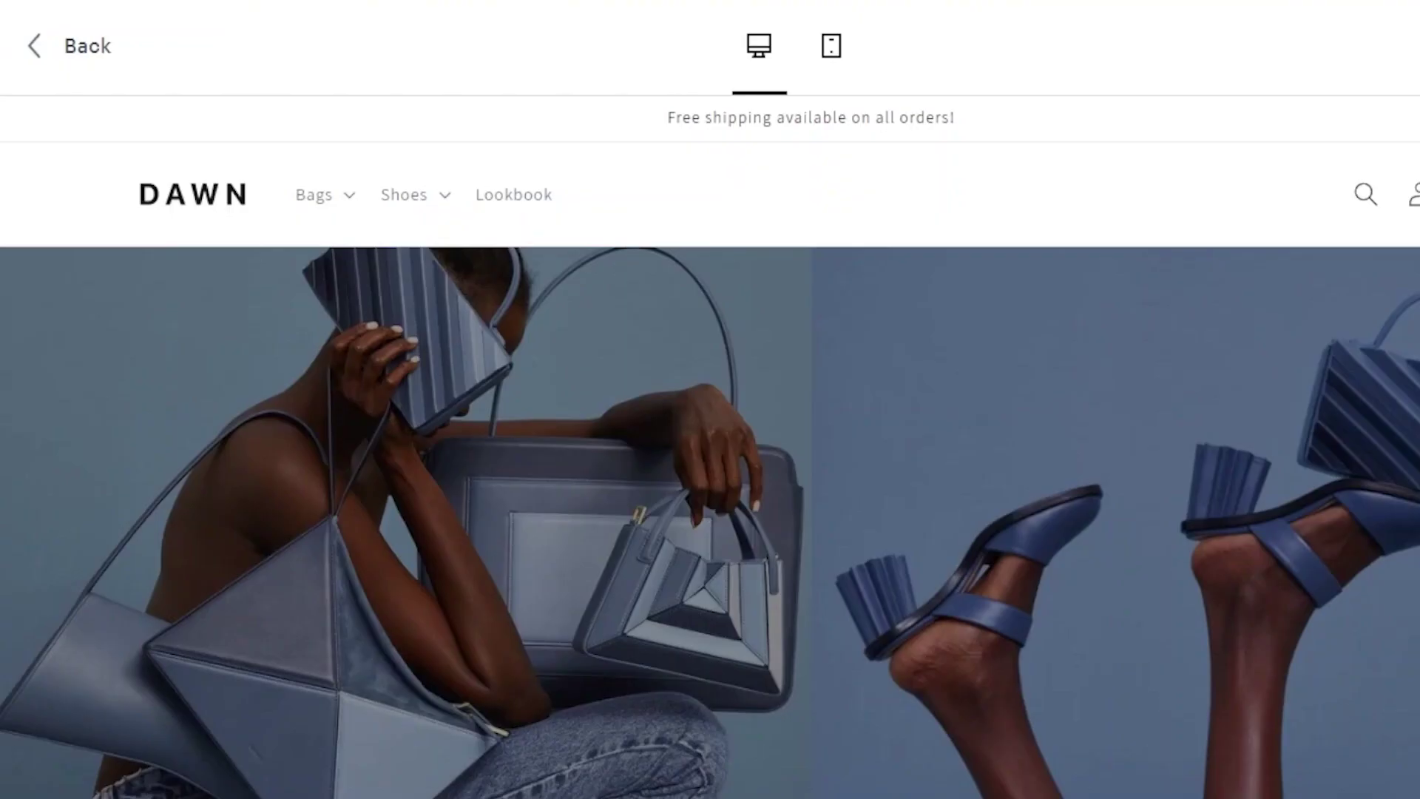
Step: Review the Dawn demo store's image banner and featured product grid once more
scroll(710, 443, down, 10)
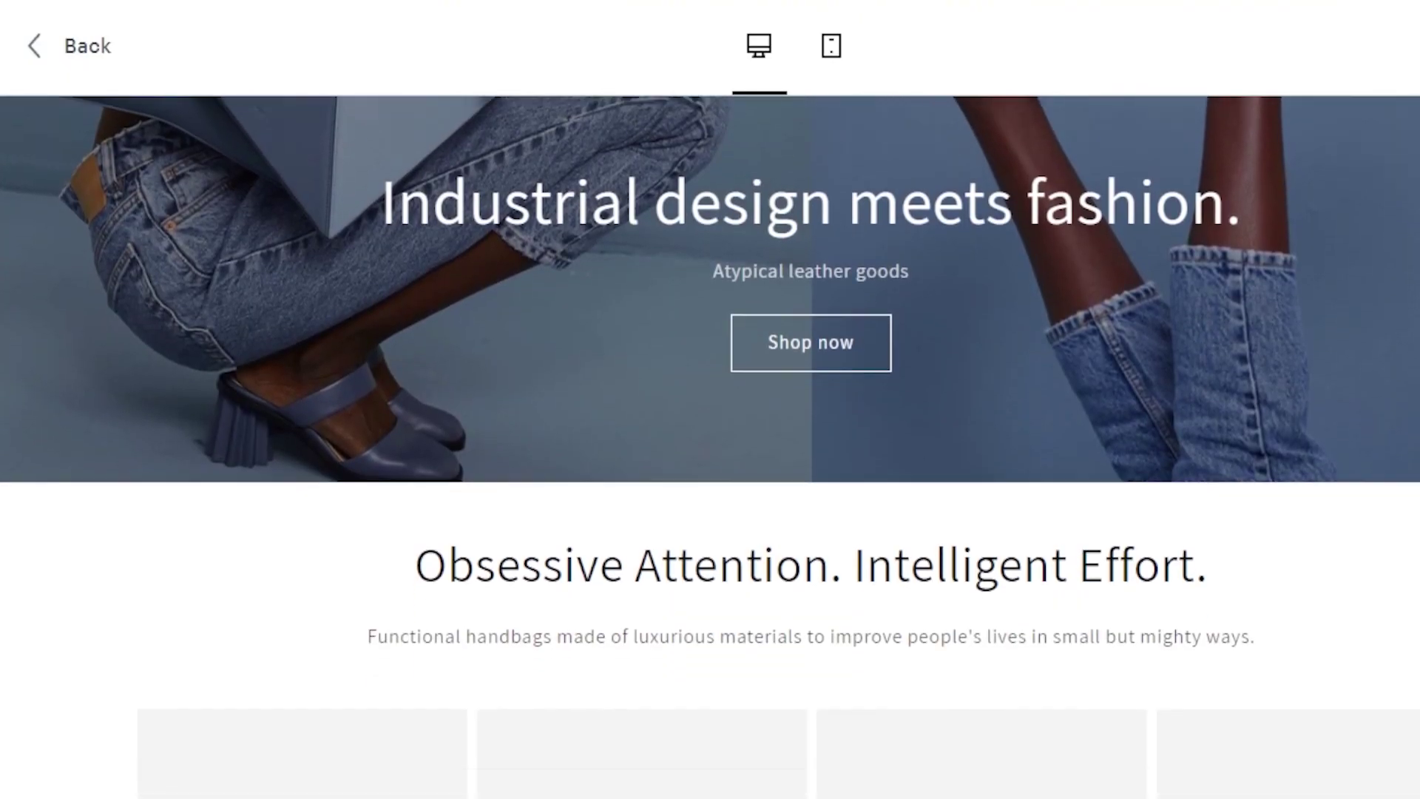
scroll(711, 444, down, 3)
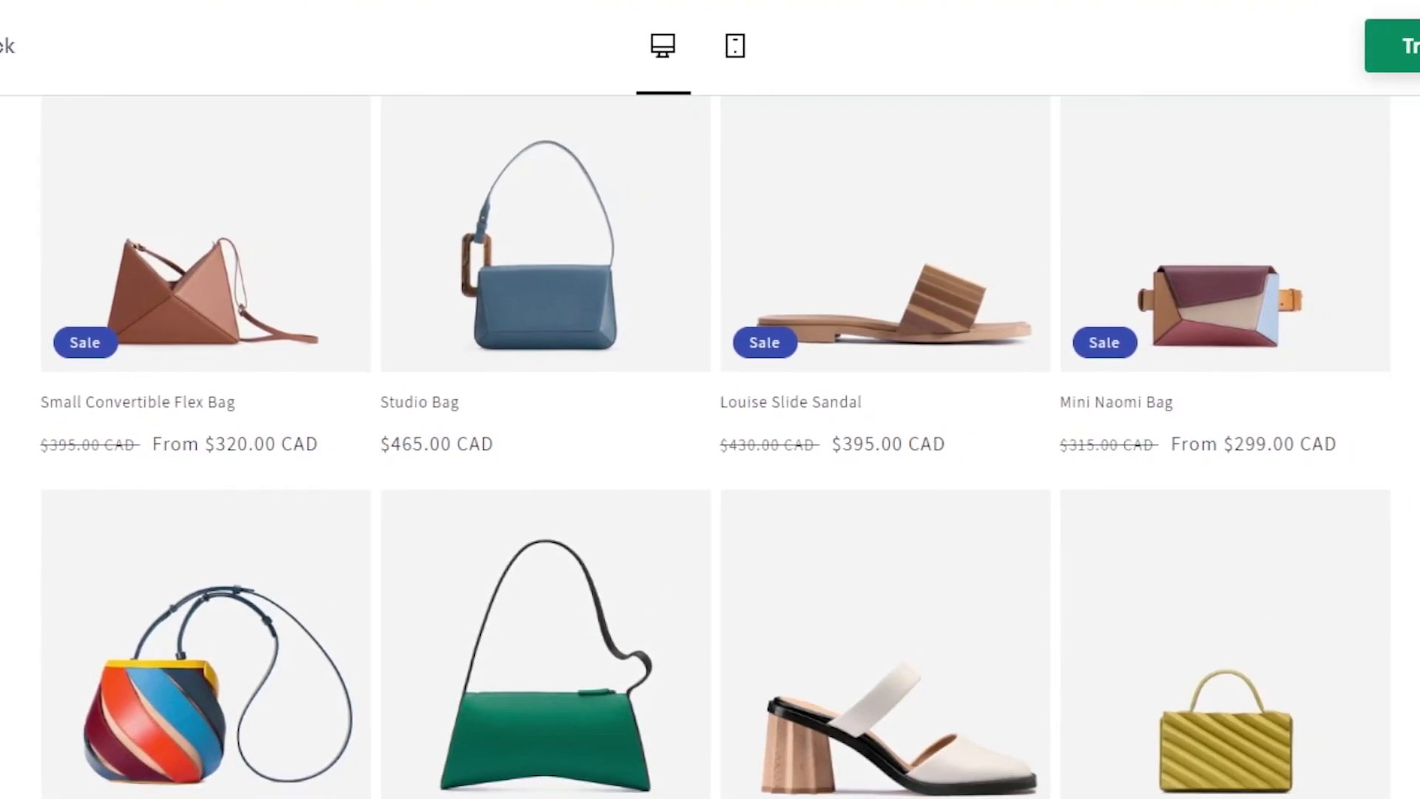
scroll(710, 444, up, 1)
scroll(710, 444, down, 1)
scroll(710, 443, down, 10)
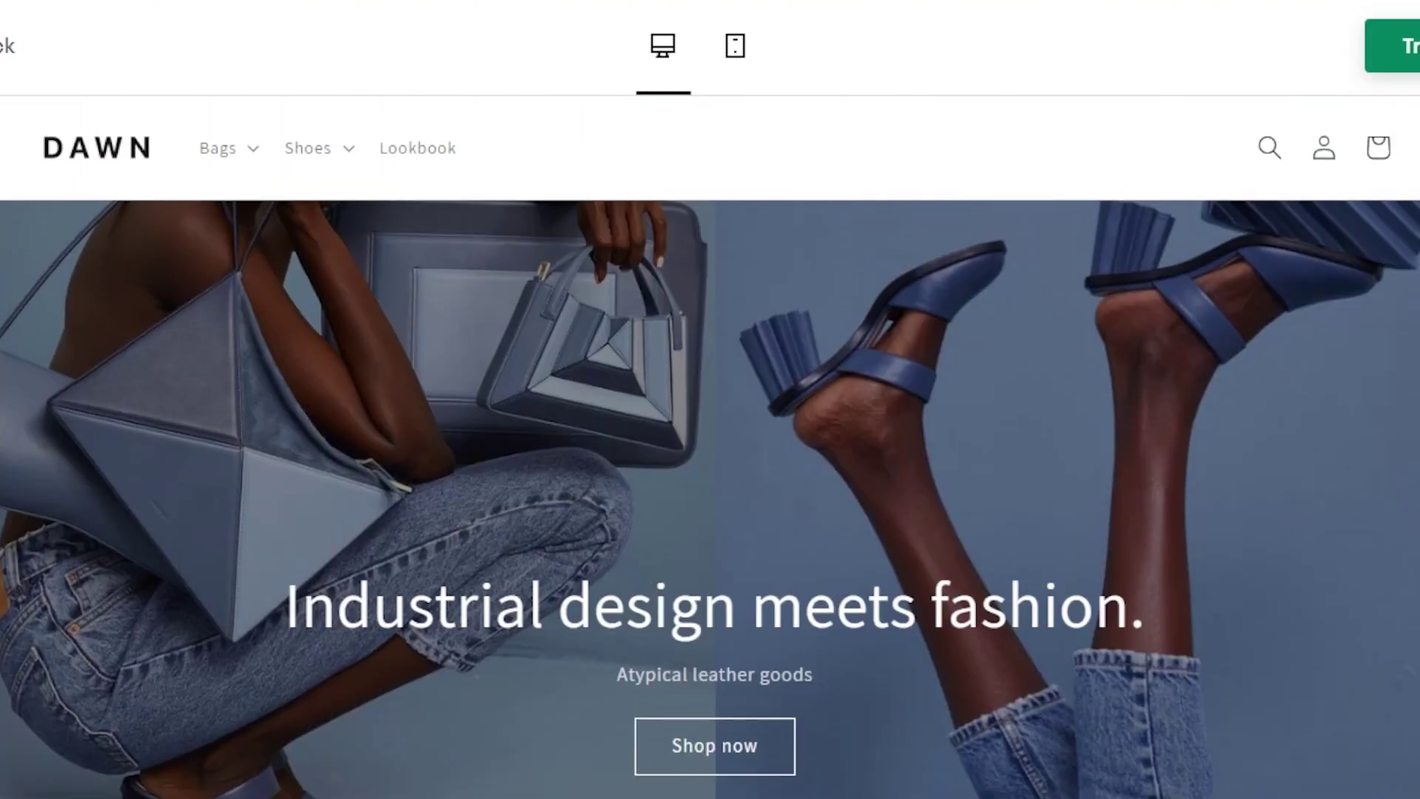
scroll(710, 444, up, 3)
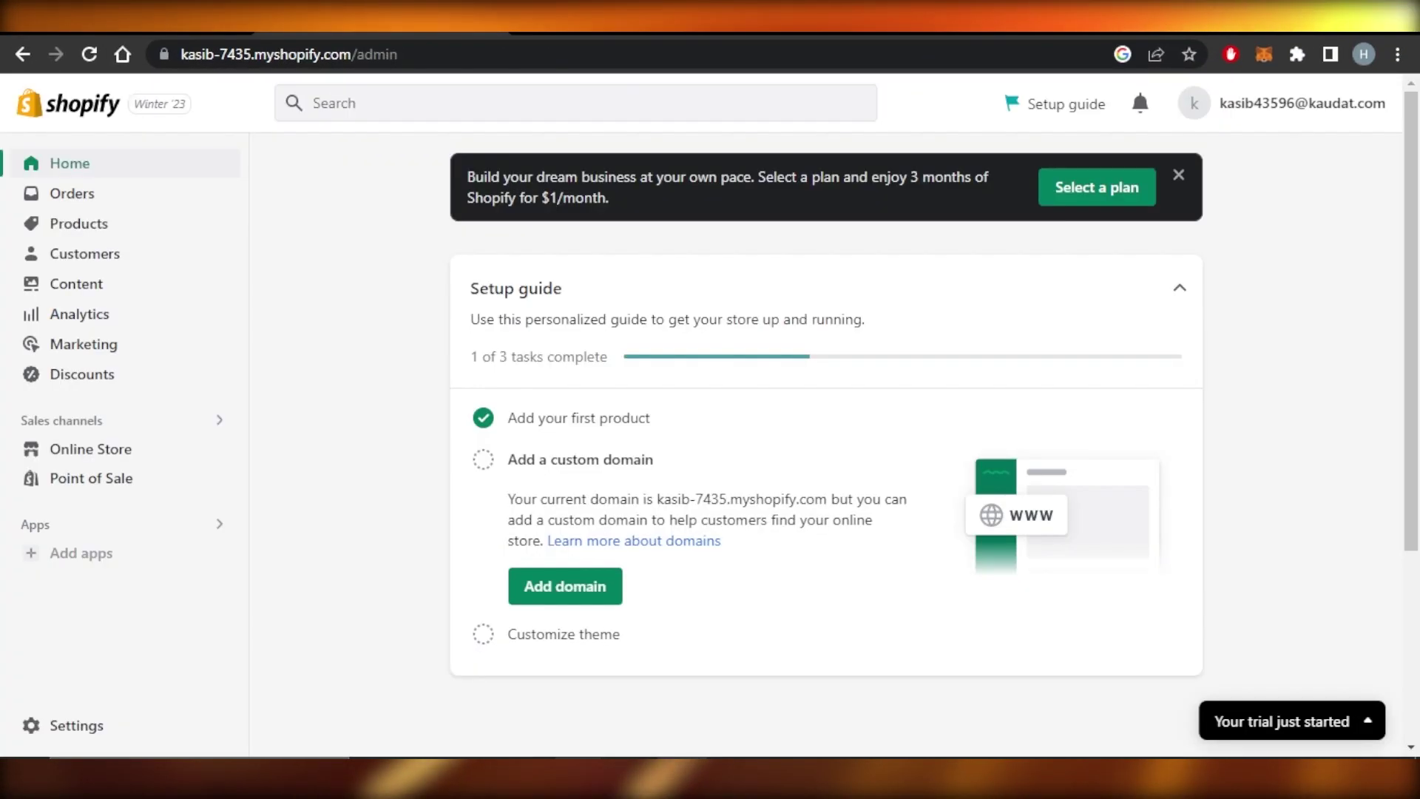
Step: Dismiss the plan selection offer banner on the store's admin home page
click(1179, 176)
mouse_move(1418, 207)
mouse_down()
mouse_move(1418, 318)
mouse_move(1417, 203)
mouse_up()
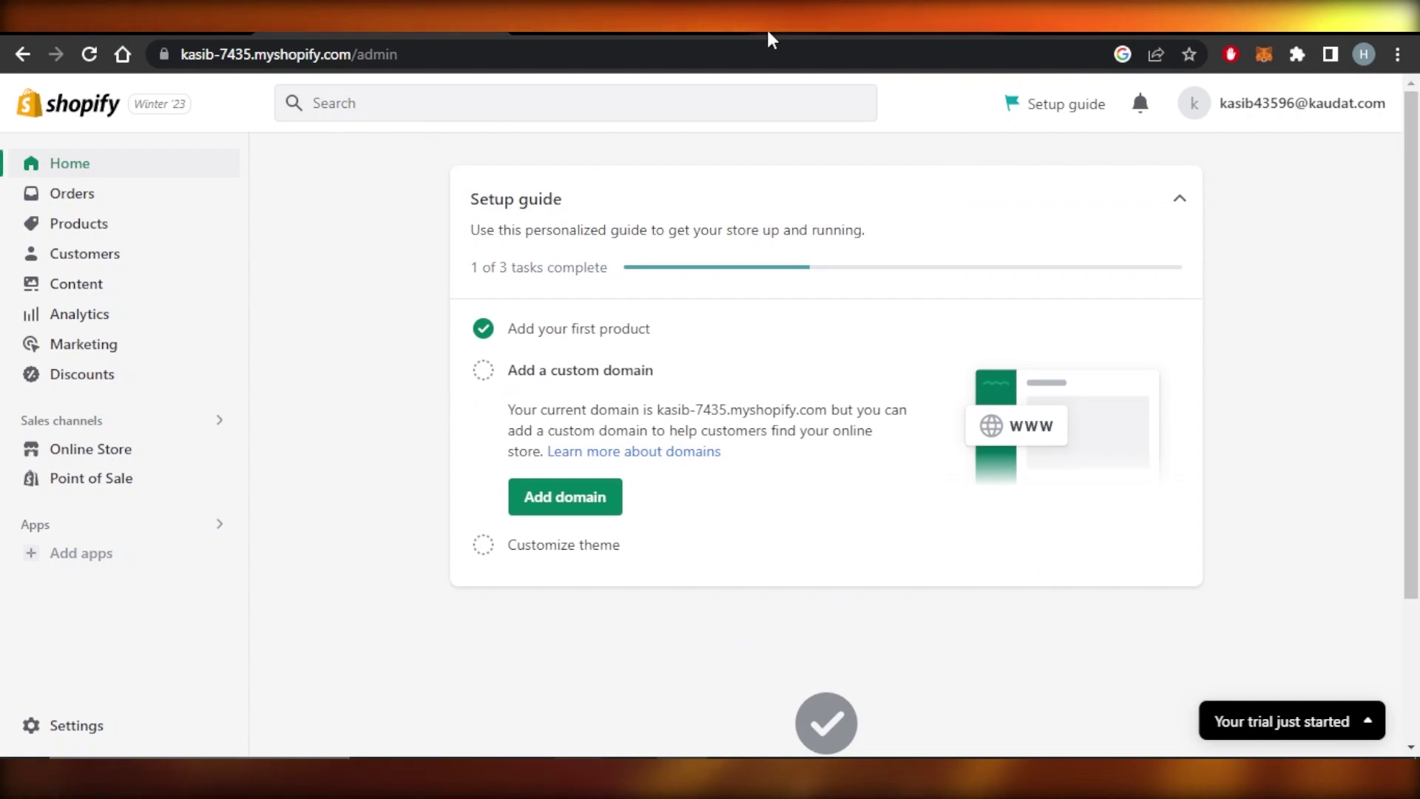